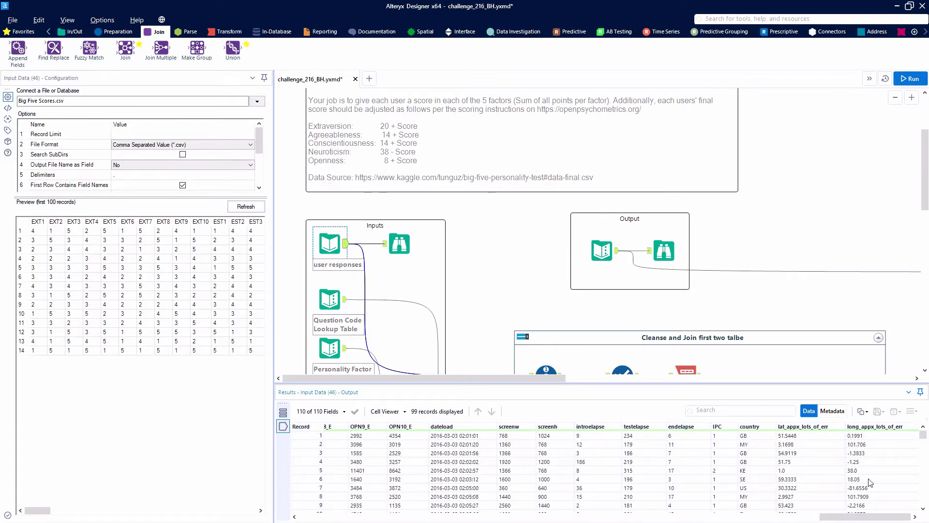
Review the user responses records, then read through the codes and questions in the Question Code Lookup Table.
drag(843, 517, 322, 516)
scroll(428, 286, down, 2)
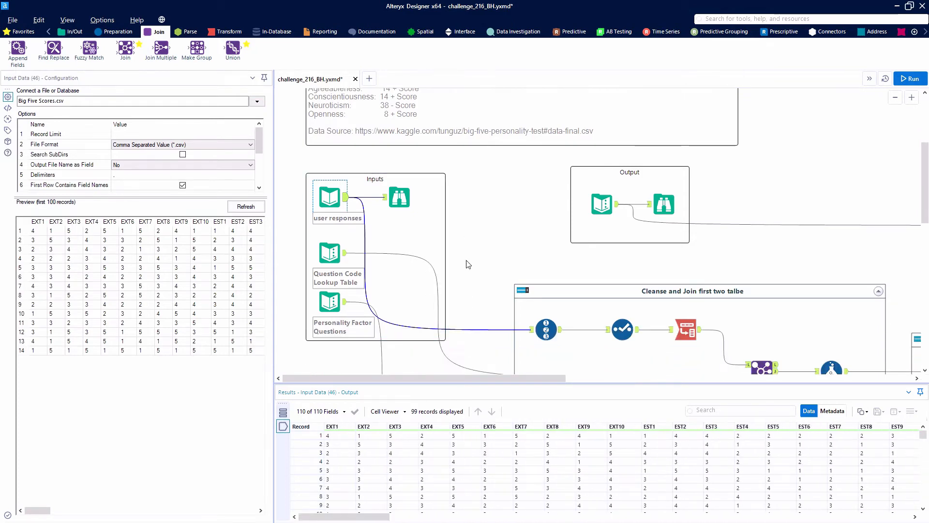
click(334, 251)
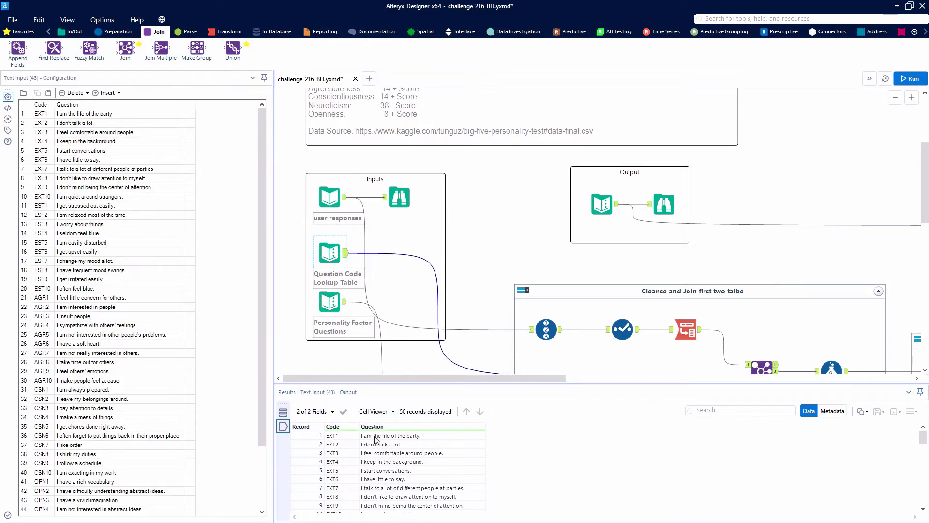
click(452, 436)
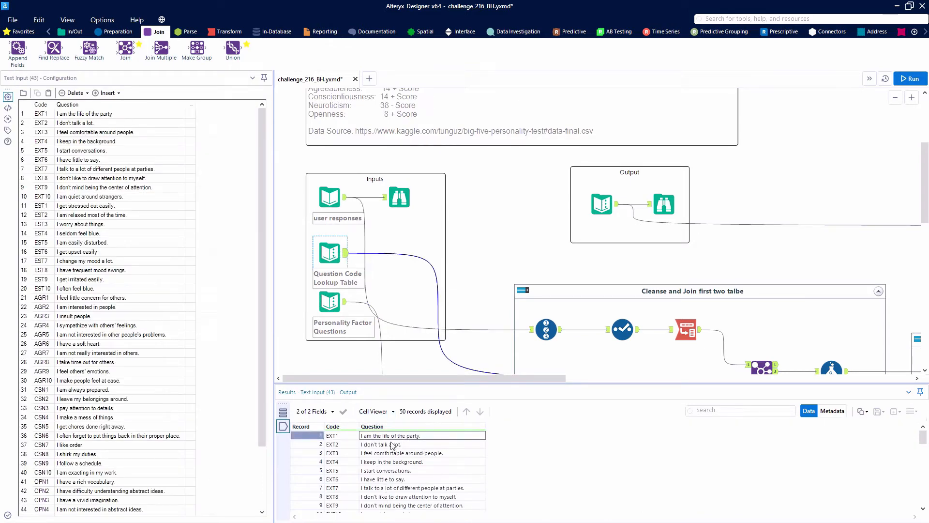
scroll(423, 463, down, 11)
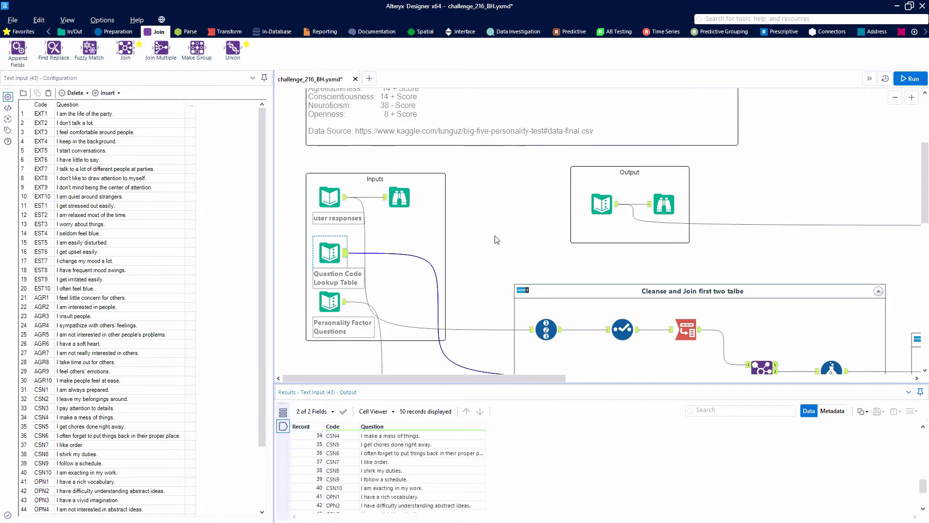
scroll(496, 240, down, 3)
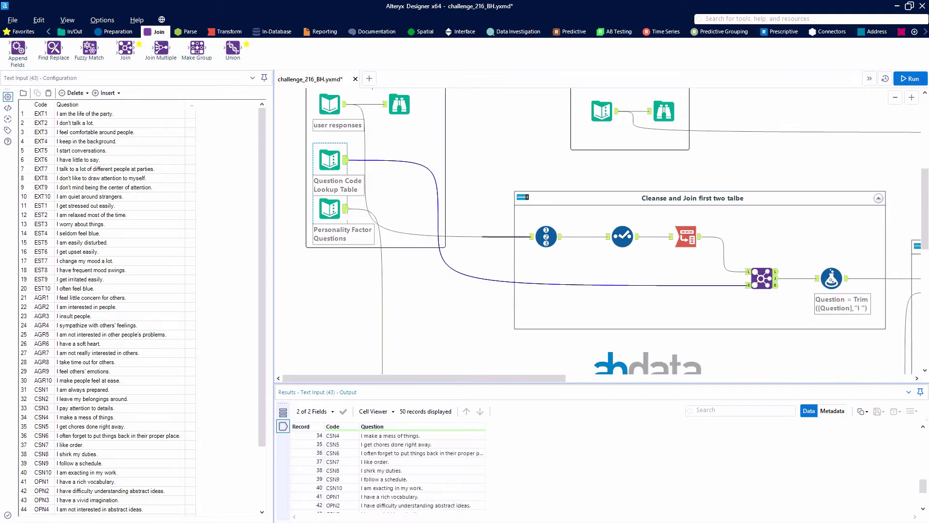
Read through the factor headings and positive and negative statements in the Personality Factor Questions input.
click(330, 209)
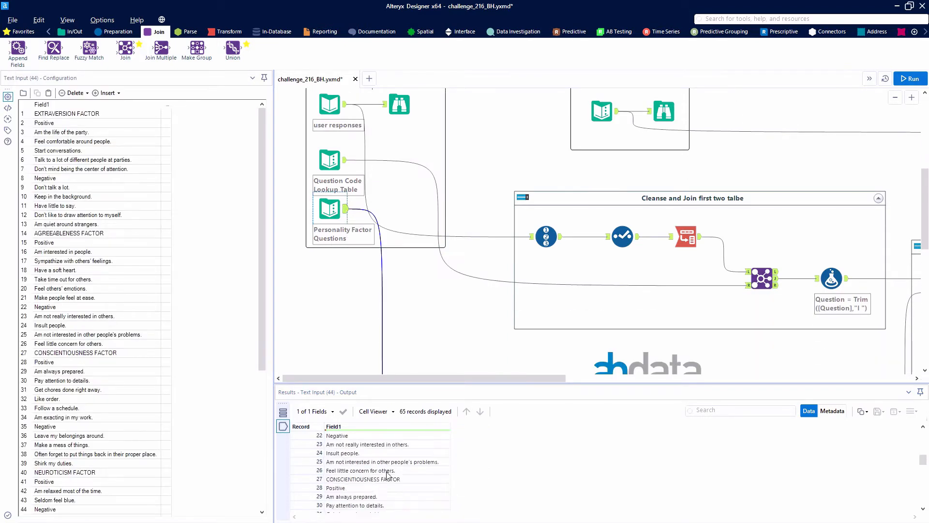
scroll(388, 474, up, 7)
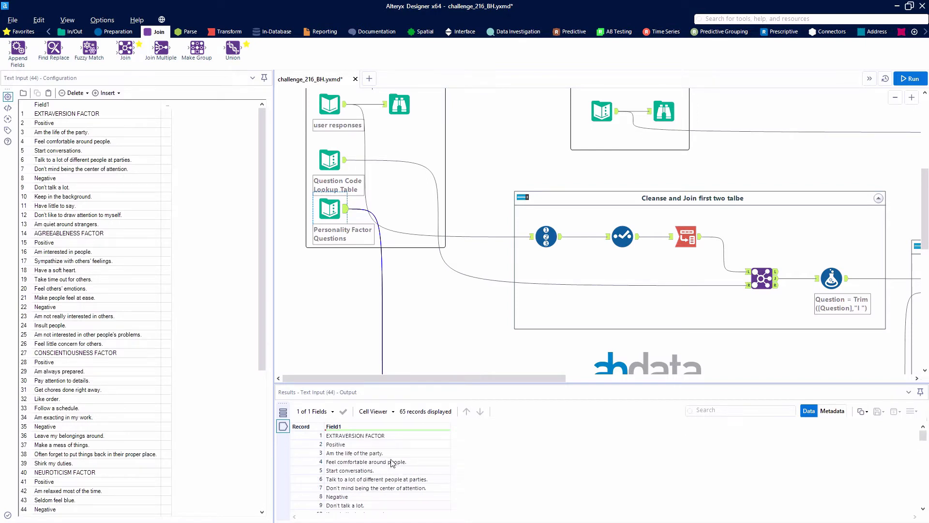
scroll(392, 463, down, 4)
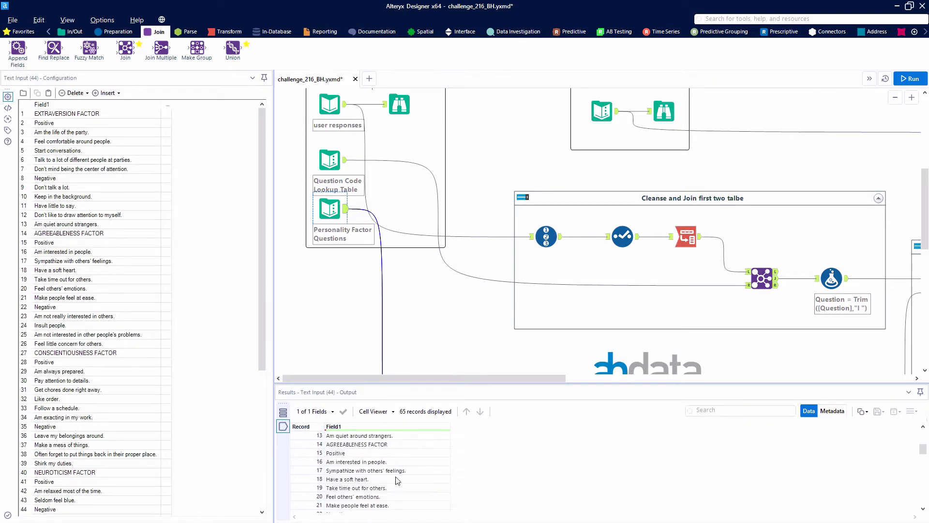
scroll(398, 480, down, 7)
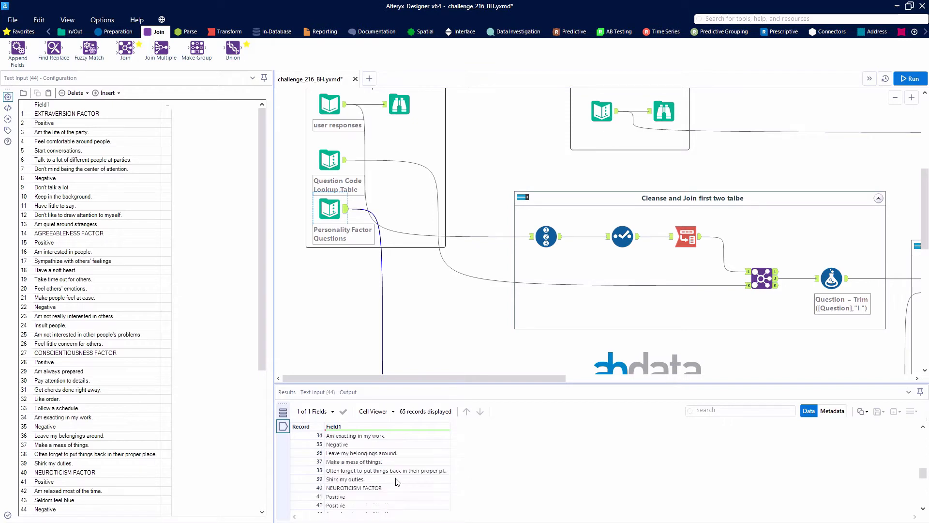
scroll(398, 480, down, 6)
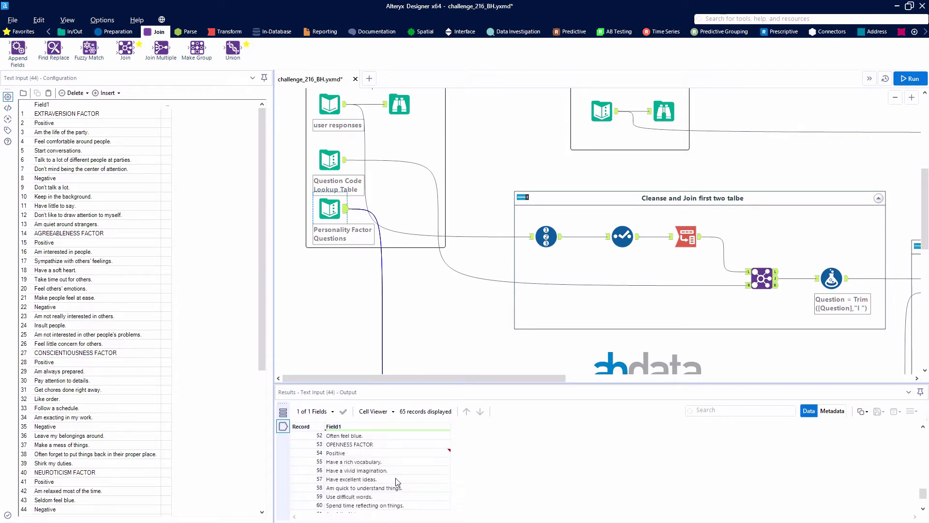
scroll(398, 481, down, 2)
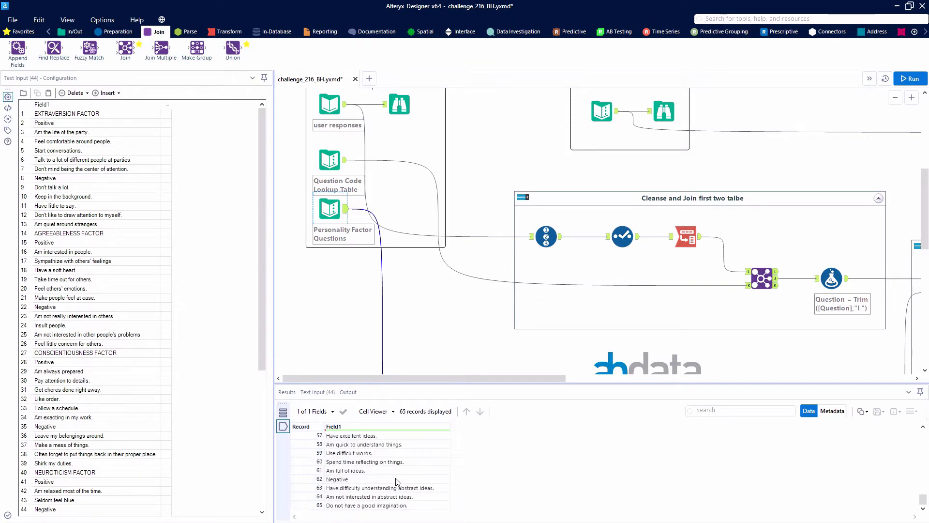
scroll(396, 480, up, 19)
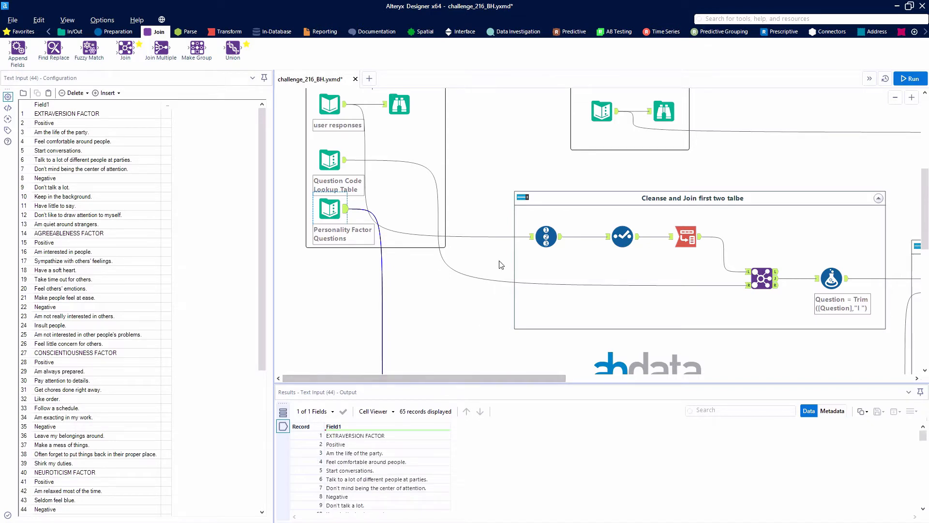
Compare the expected per-user factor scores in the Output container with the user responses input.
scroll(605, 117, up, 2)
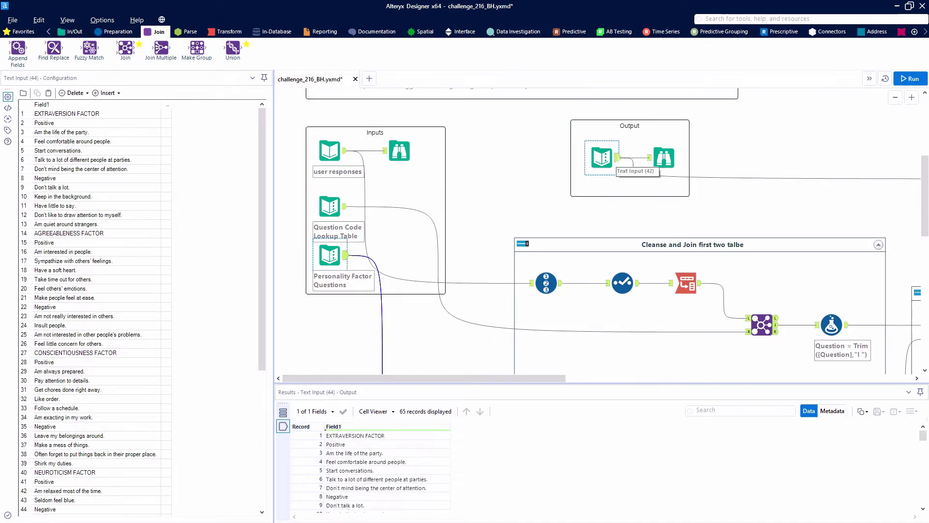
click(619, 159)
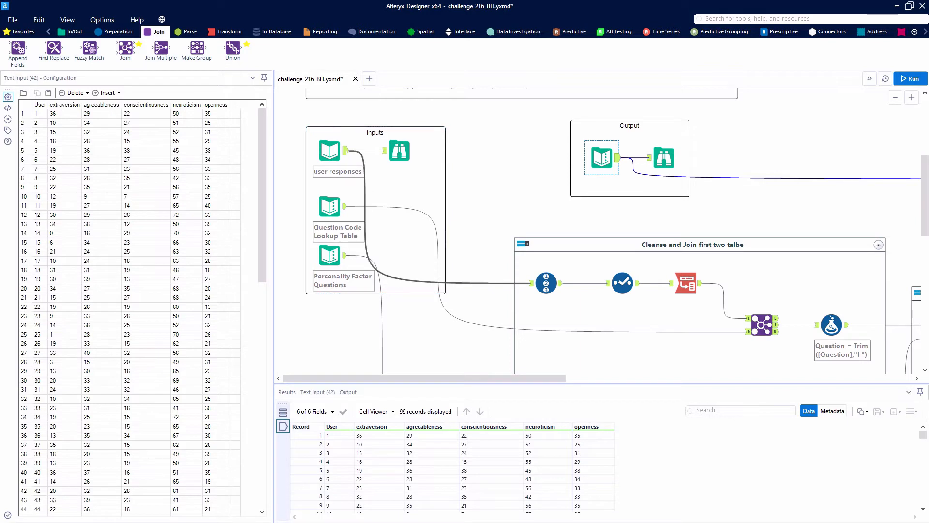
click(333, 151)
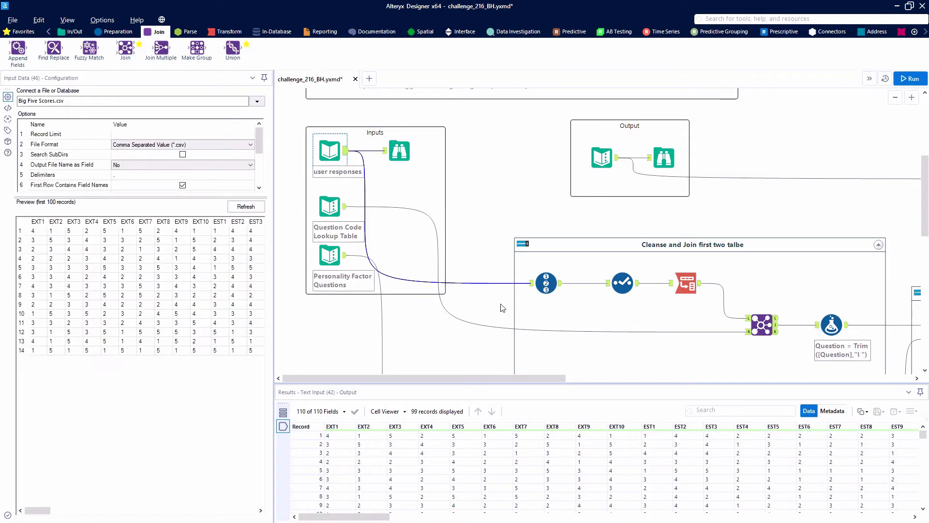
Examine the Record ID tool's User column and the complete field selection in the Select tool that follows it.
click(546, 283)
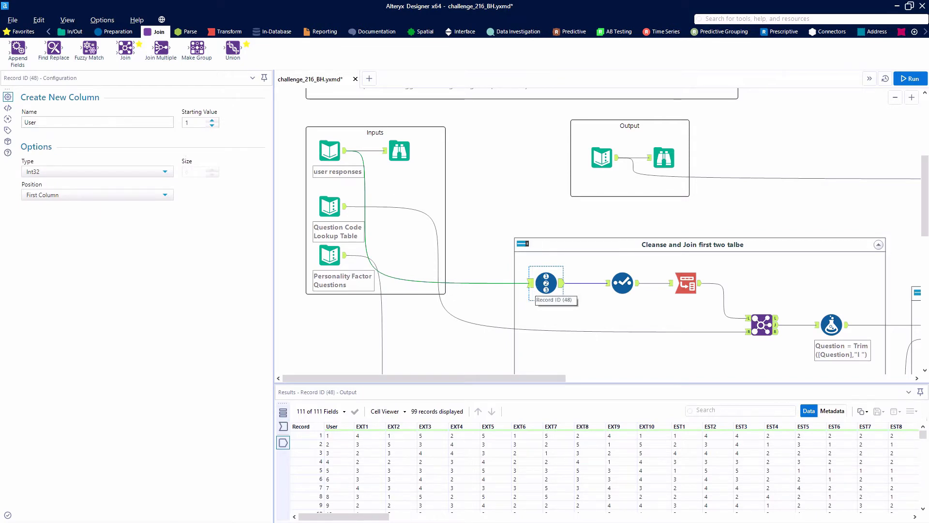
click(531, 284)
click(562, 283)
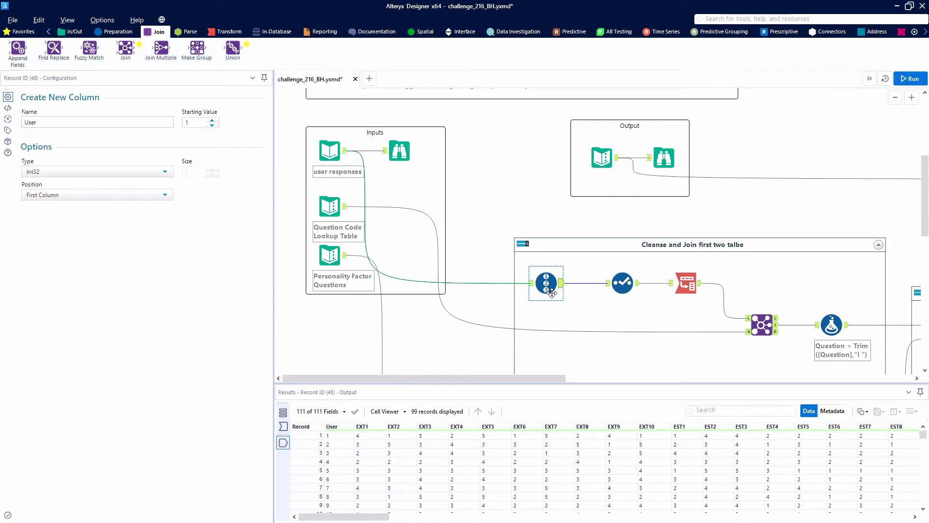
drag(337, 443, 336, 511)
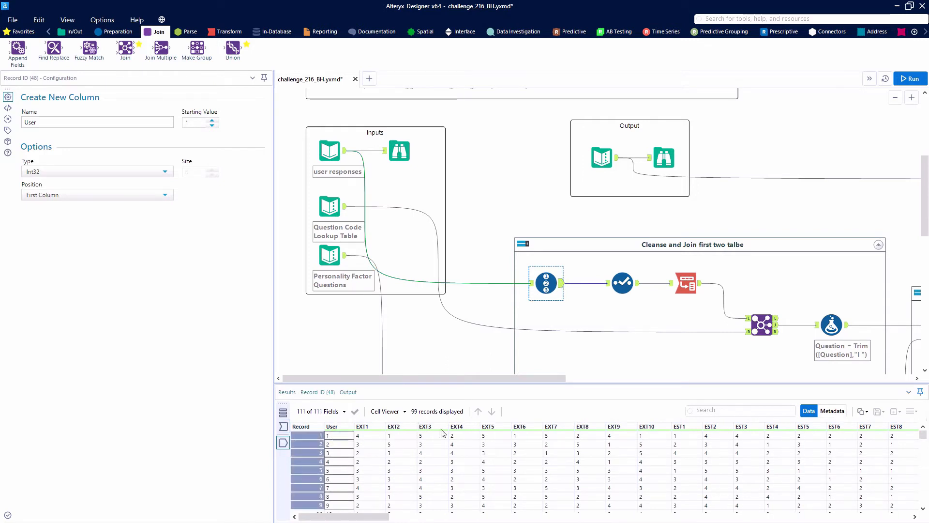
click(627, 286)
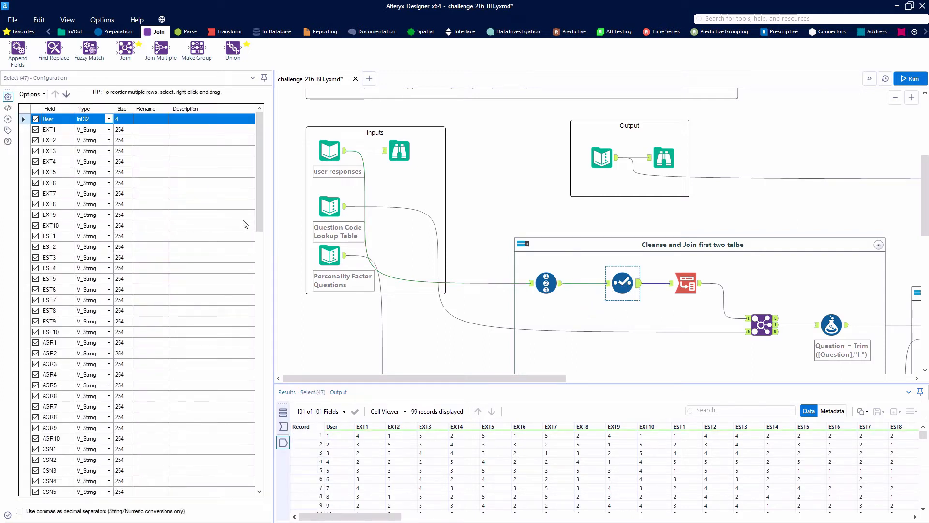
drag(258, 212, 253, 493)
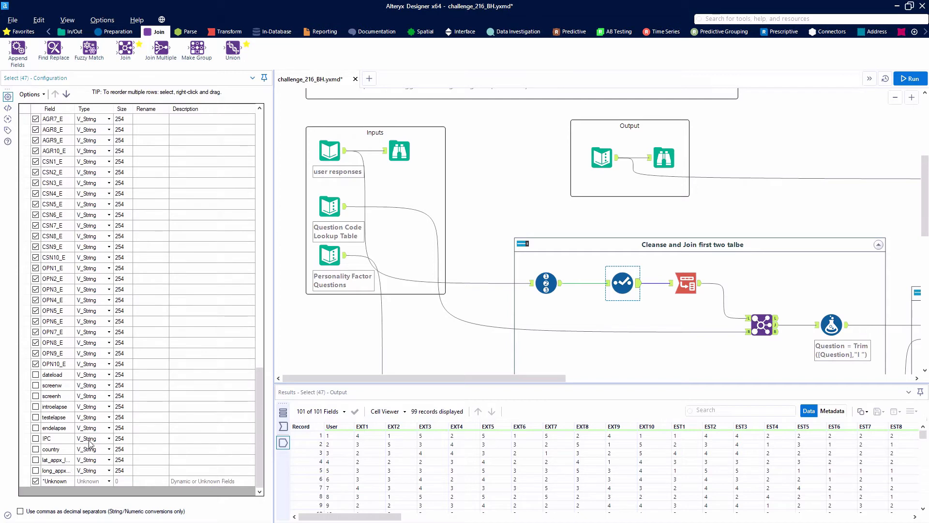
Exclude Dynamic or Unknown Columns from the Transpose tool's data columns and set missing columns to Ignore.
click(688, 283)
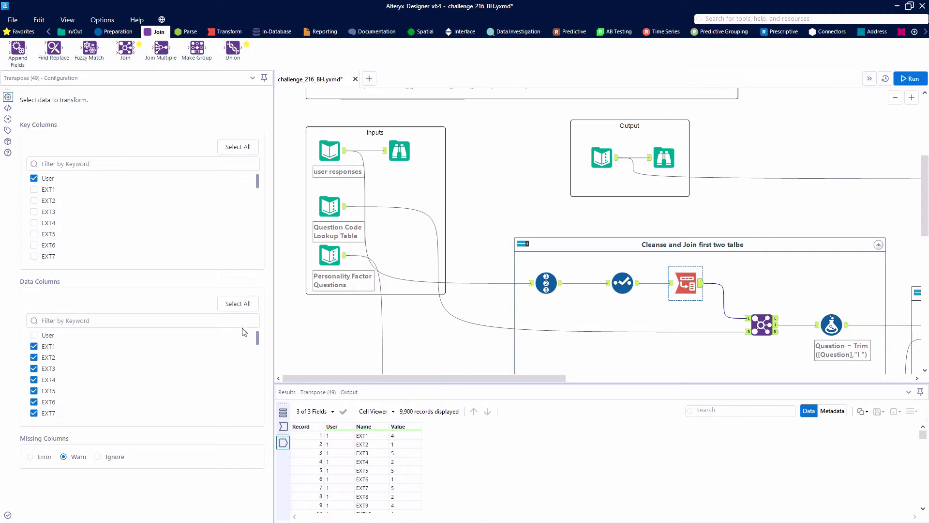
drag(257, 341, 249, 424)
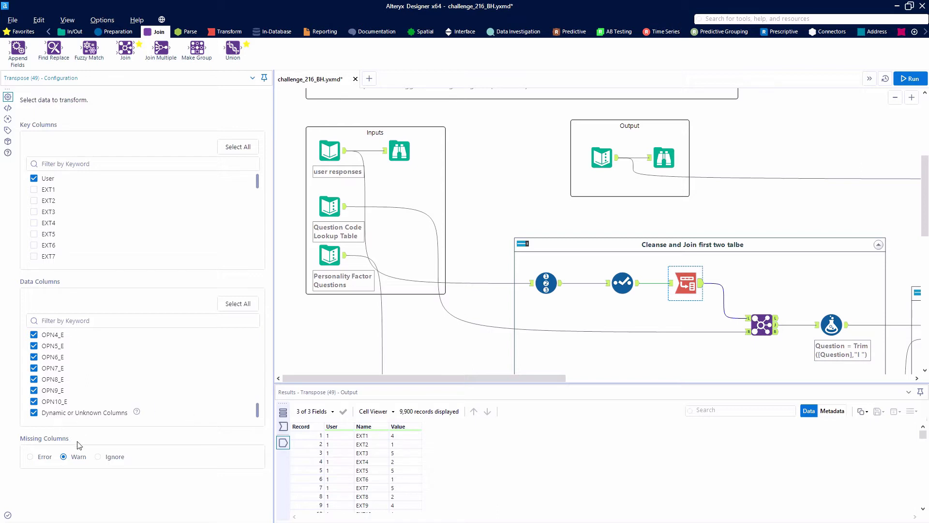
click(35, 415)
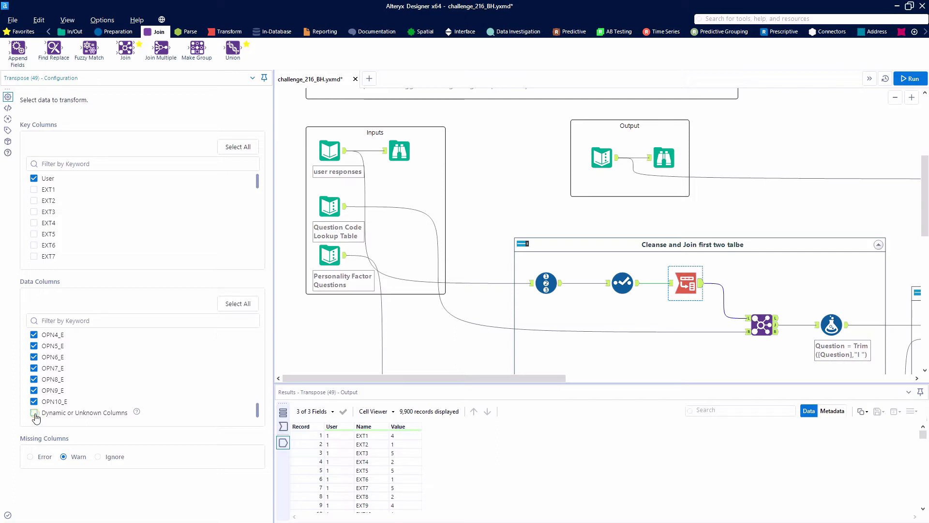
click(99, 457)
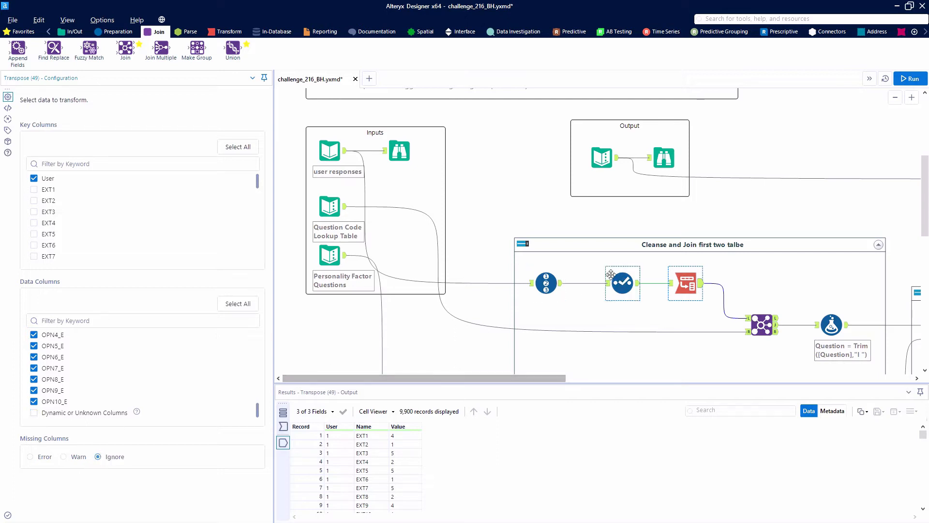
Delete the Select tool between Record ID and Transpose while connecting around it, and run the workflow.
click(623, 283)
right_click(624, 286)
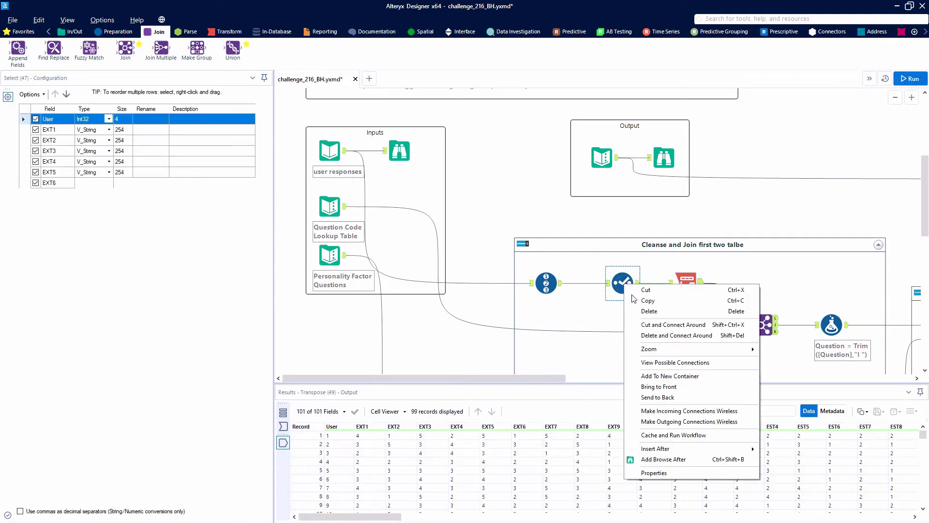
click(670, 335)
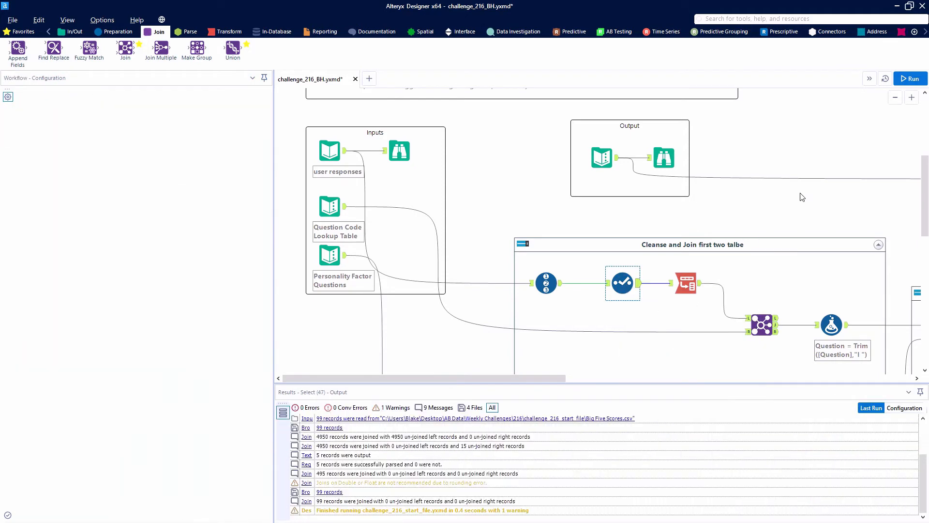
click(910, 79)
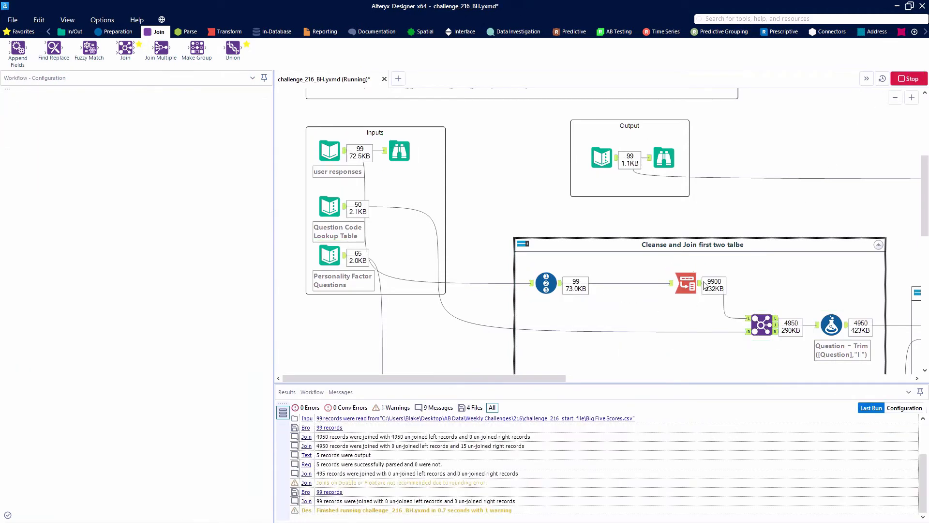
Compare the Transpose tool's wide input data with its User, Name and Value output.
click(683, 289)
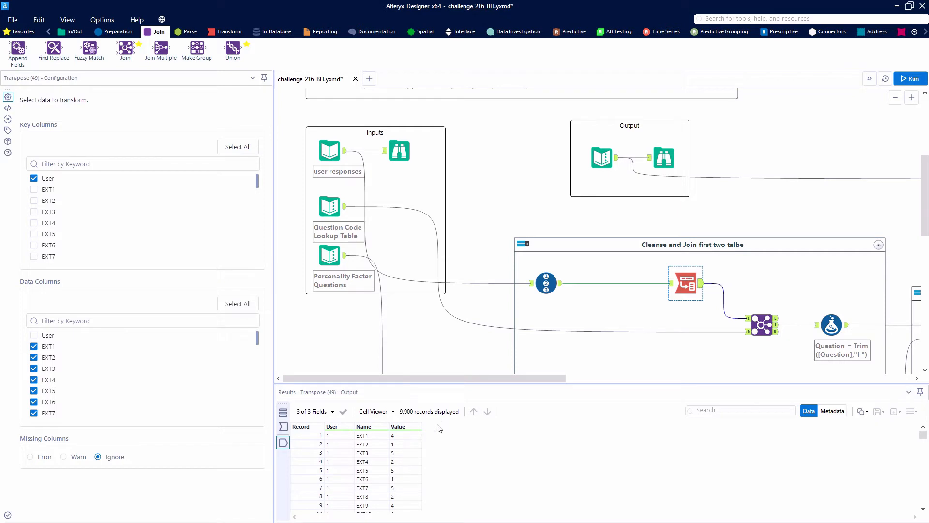
scroll(648, 287, down, 1)
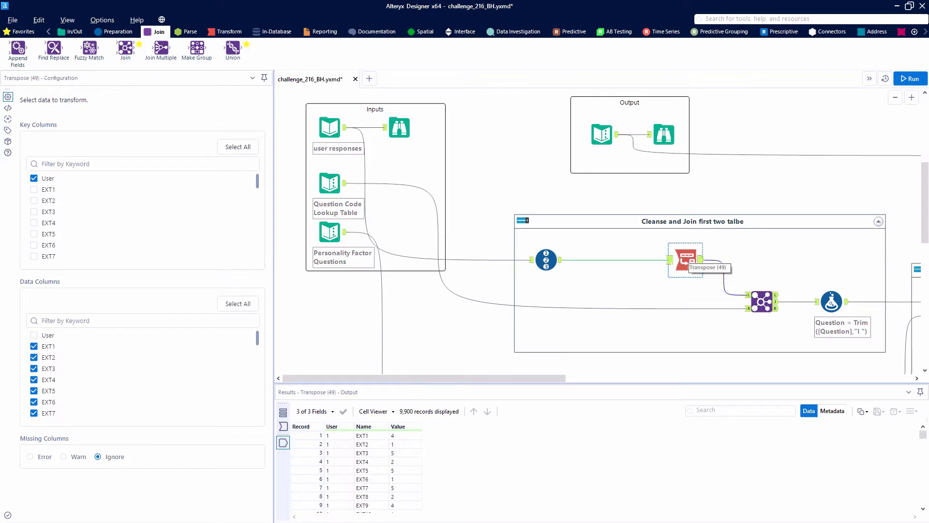
click(671, 260)
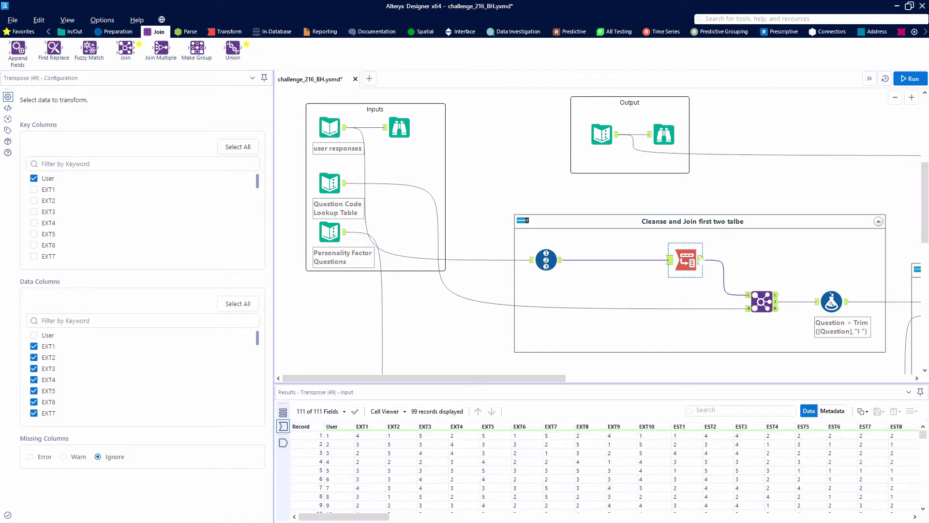
click(700, 257)
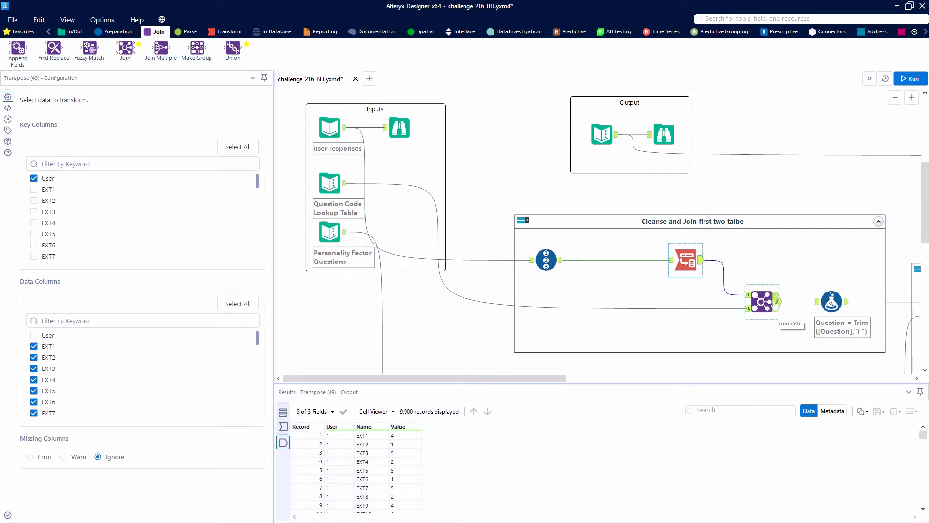
Examine the Join tool's matched records, the question lookup feeding it, and its unmatched left output.
click(776, 302)
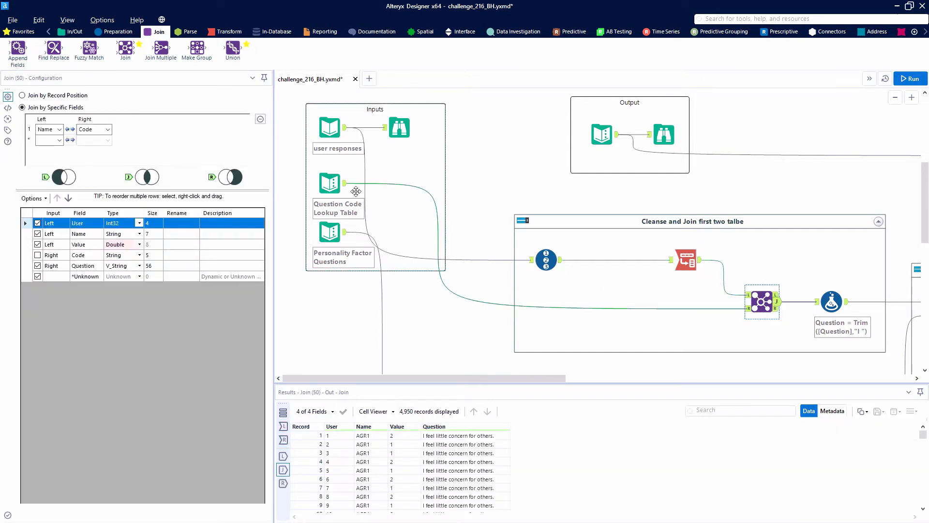
click(344, 183)
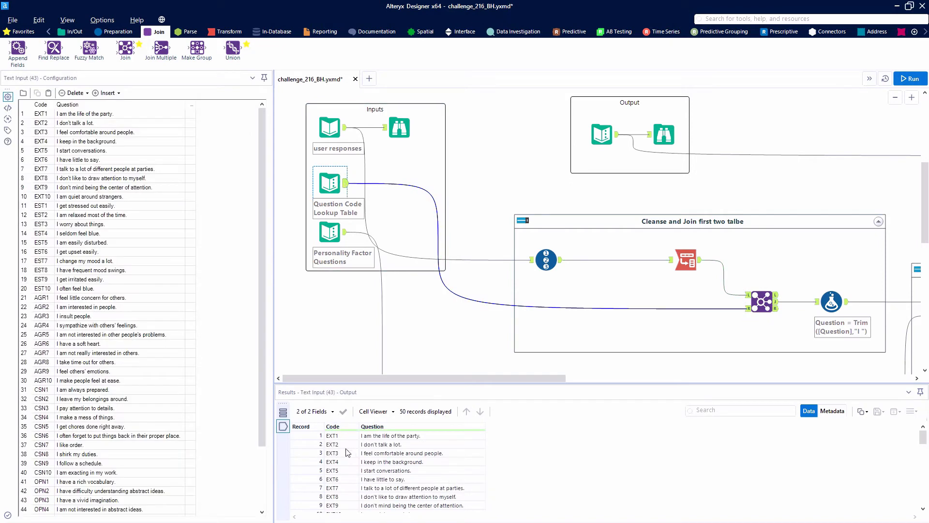
click(776, 295)
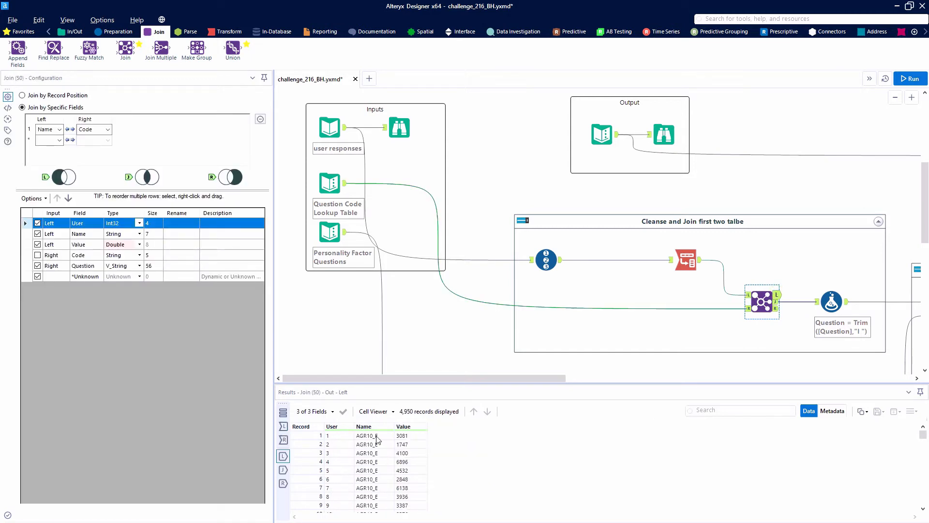
scroll(383, 442, down, 9)
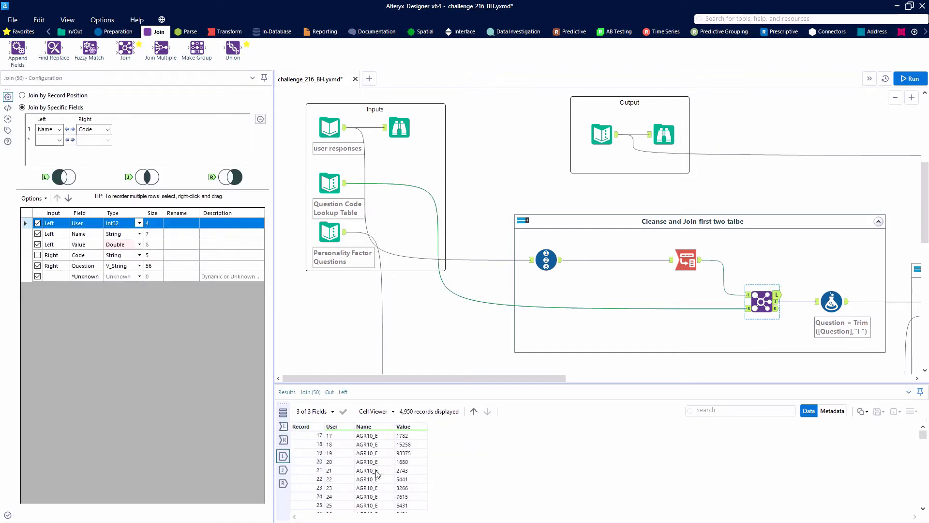
scroll(379, 473, up, 9)
click(377, 470)
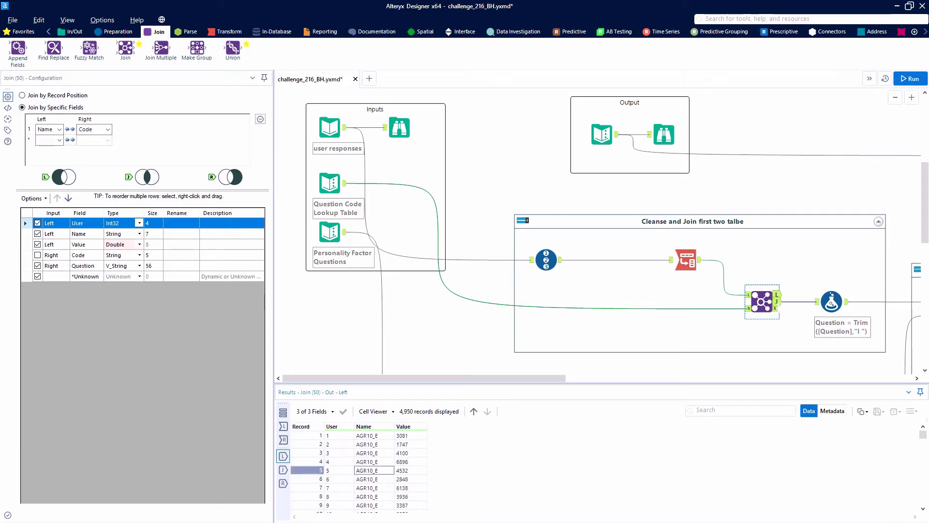
Check the Join's matched and unmatched right outputs, and compare the question-trimming Formula tool's input with its output.
click(778, 303)
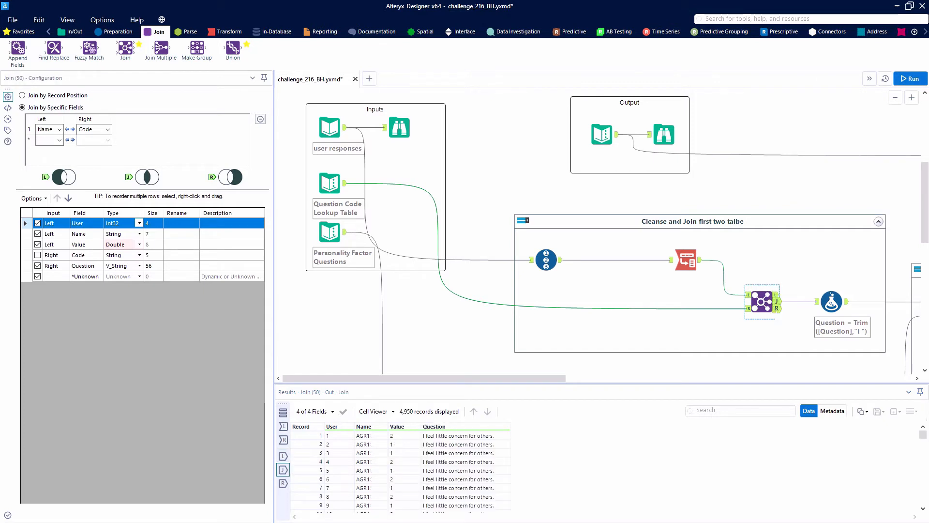
click(777, 308)
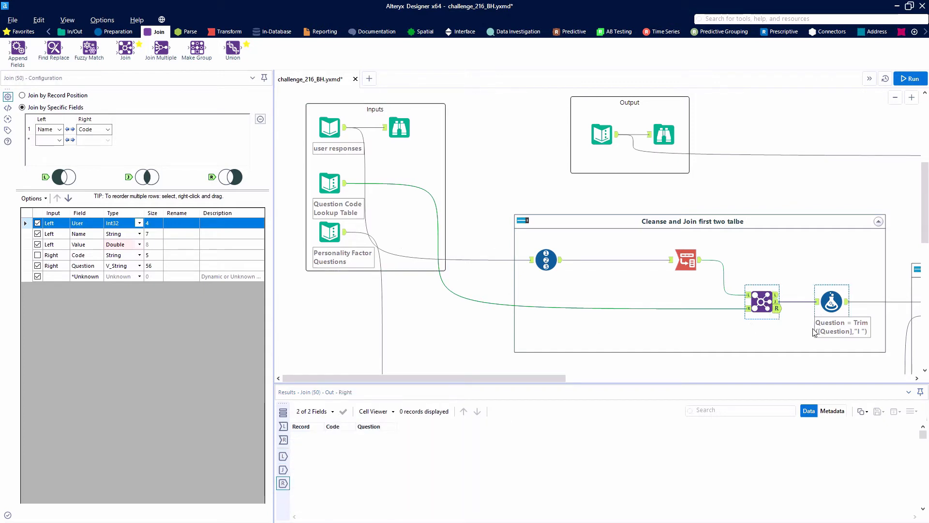
scroll(814, 319, down, 1)
drag(504, 378, 612, 378)
click(584, 279)
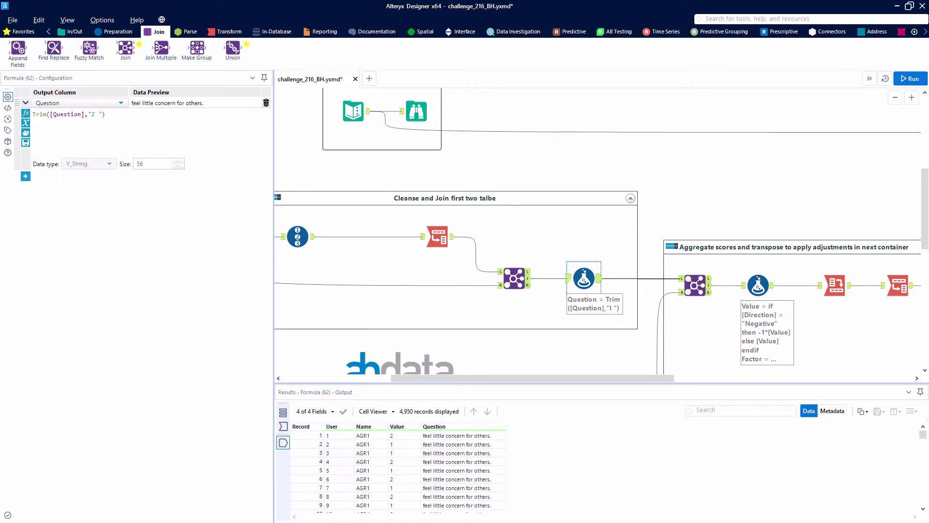
click(568, 278)
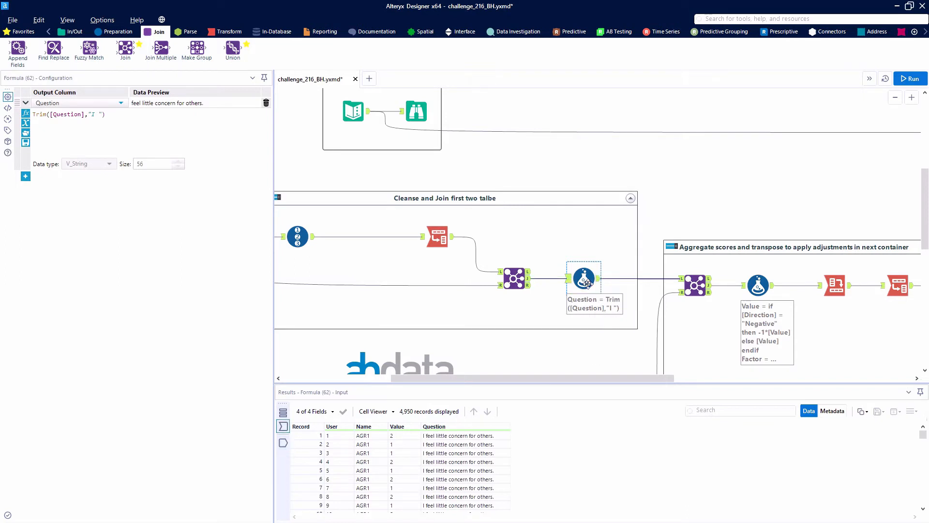
click(599, 278)
Examine the Personality Factor Questions input that feeds Container 70.
scroll(579, 316, down, 3)
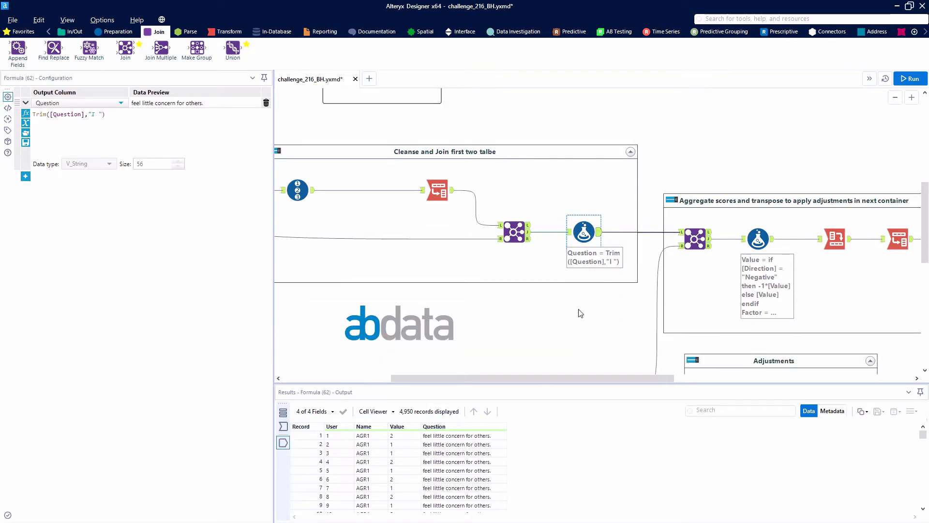
drag(570, 375, 458, 383)
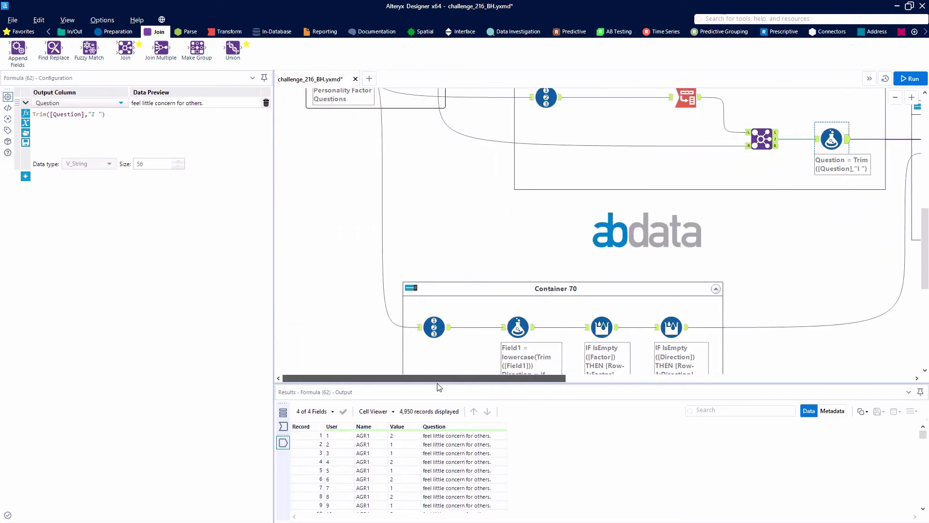
scroll(398, 257, up, 2)
scroll(398, 258, up, 1)
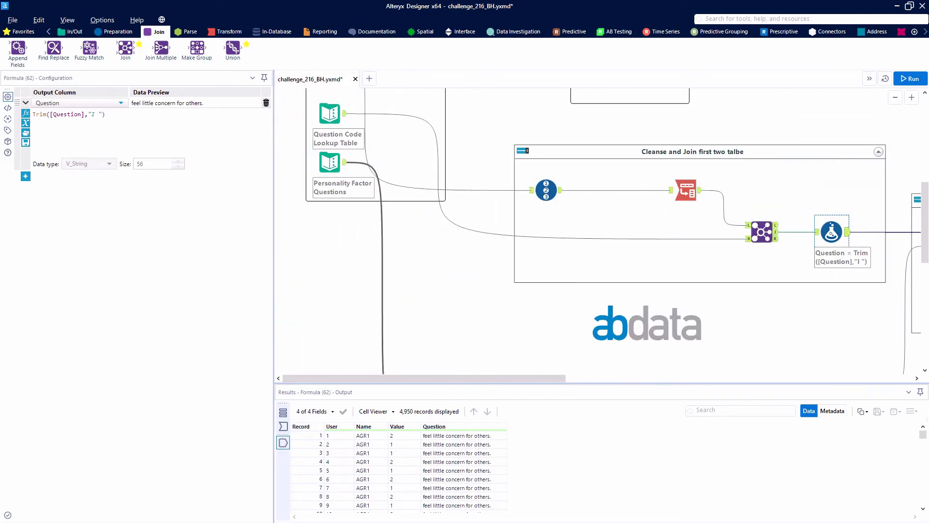
click(345, 164)
scroll(383, 271, down, 2)
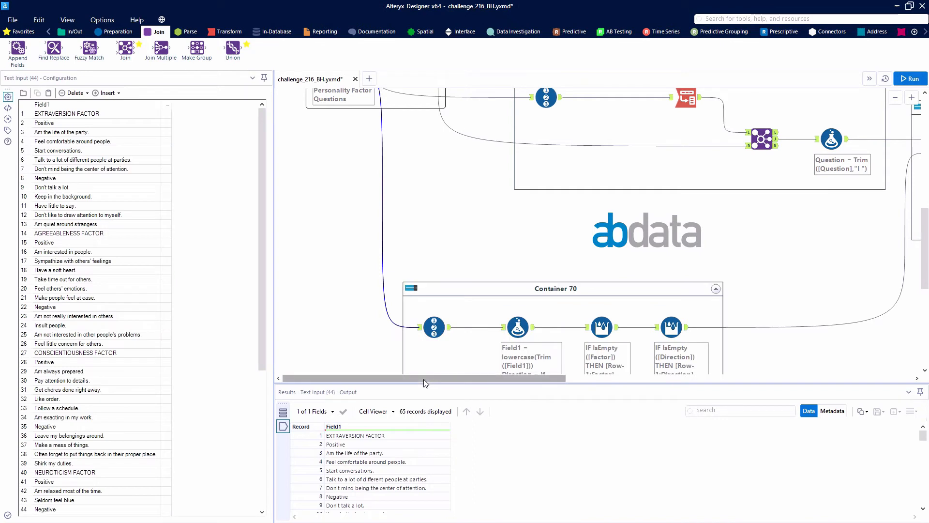
Delete the Record ID tool at the start of Container 70 while connecting around it.
drag(440, 385, 457, 385)
click(394, 327)
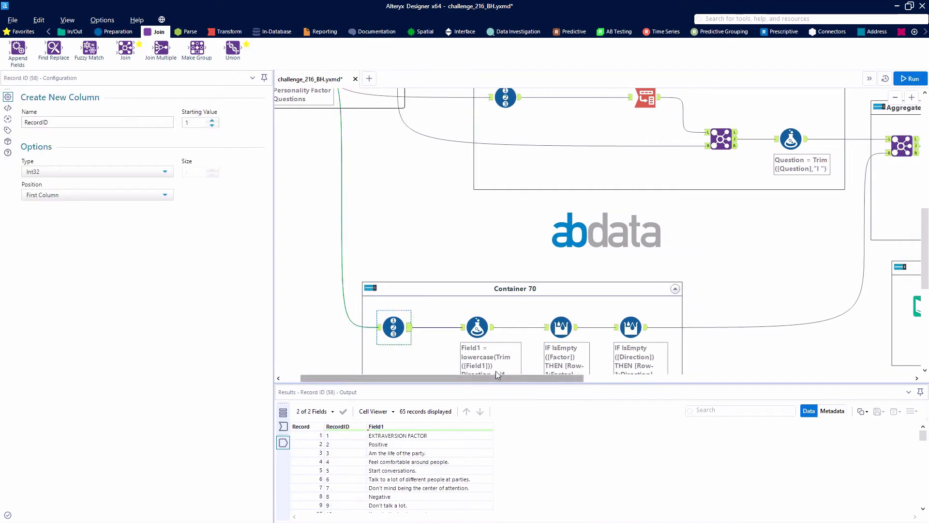
scroll(428, 347, down, 1)
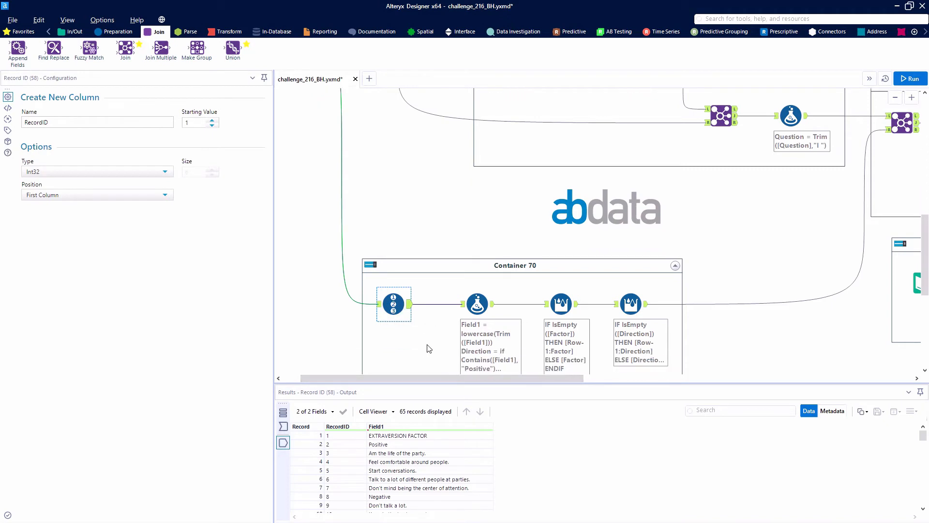
right_click(392, 304)
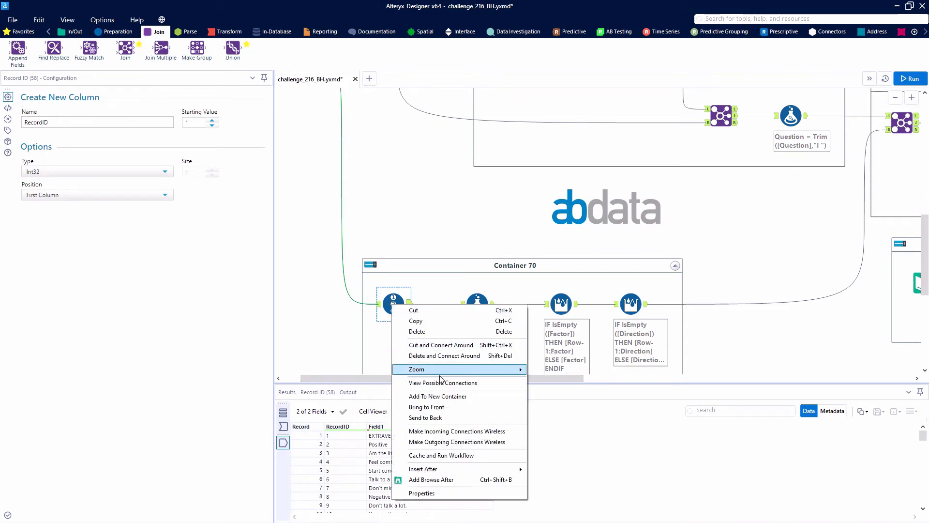
click(448, 355)
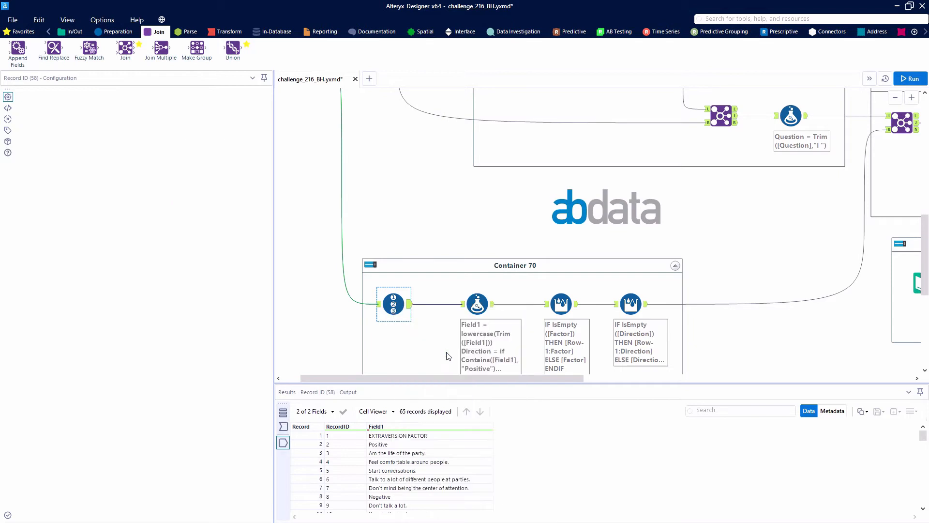
Expand the Direction and Factor expressions in Container 70's Formula tool and review its output records.
click(471, 308)
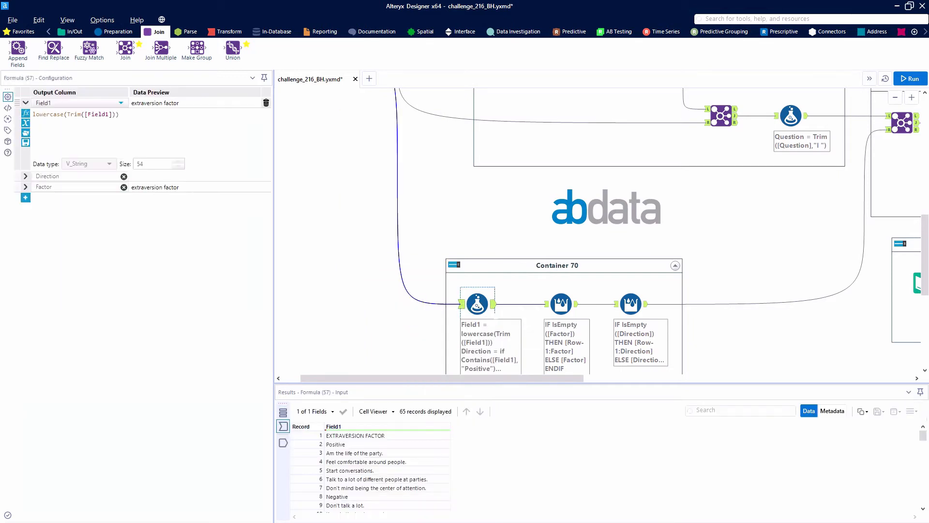
click(26, 176)
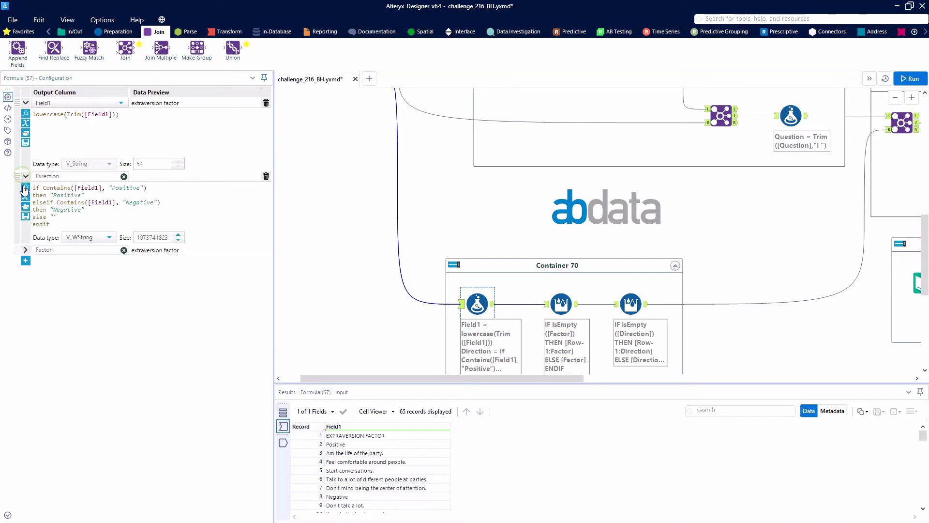
click(25, 251)
click(283, 442)
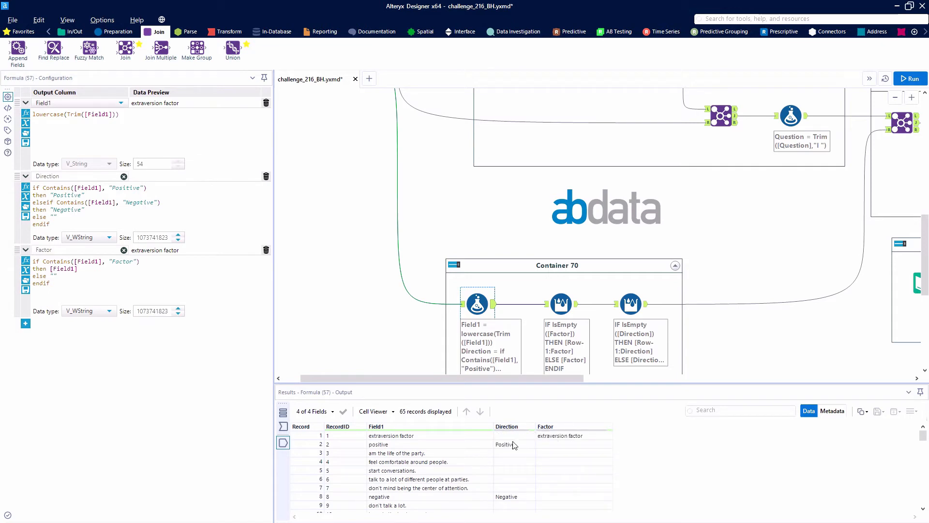
scroll(517, 477, down, 5)
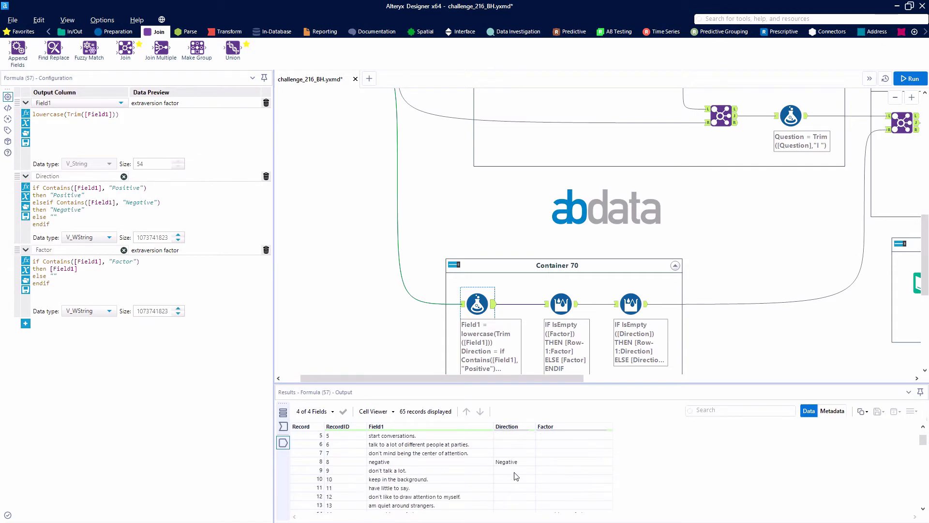
scroll(516, 476, up, 5)
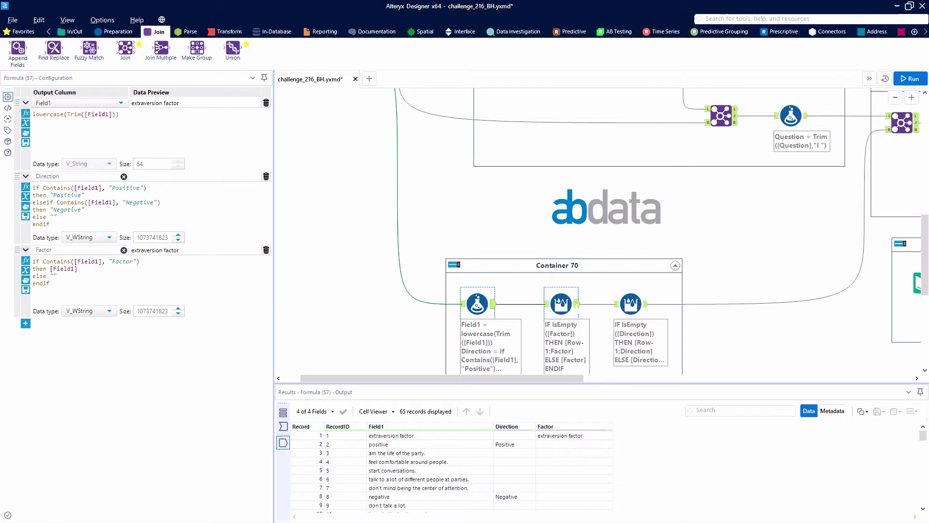
Inspect the outputs of the two Multi-Row Formula tools that fill down Factor and Direction.
click(561, 303)
click(639, 320)
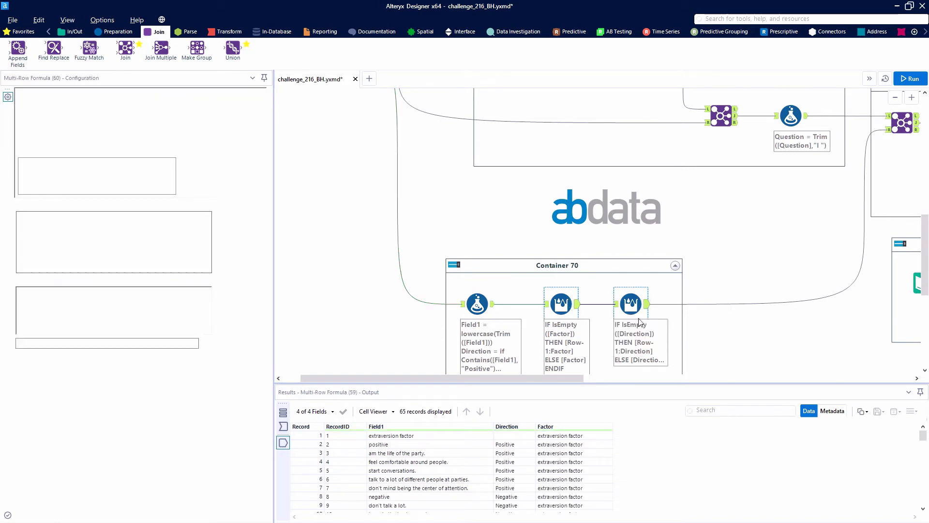
scroll(539, 446, down, 8)
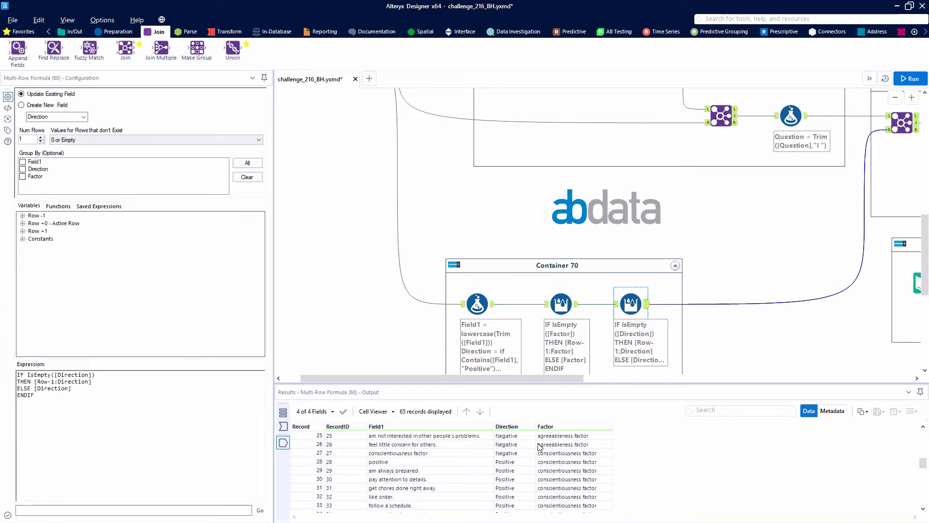
scroll(539, 446, up, 2)
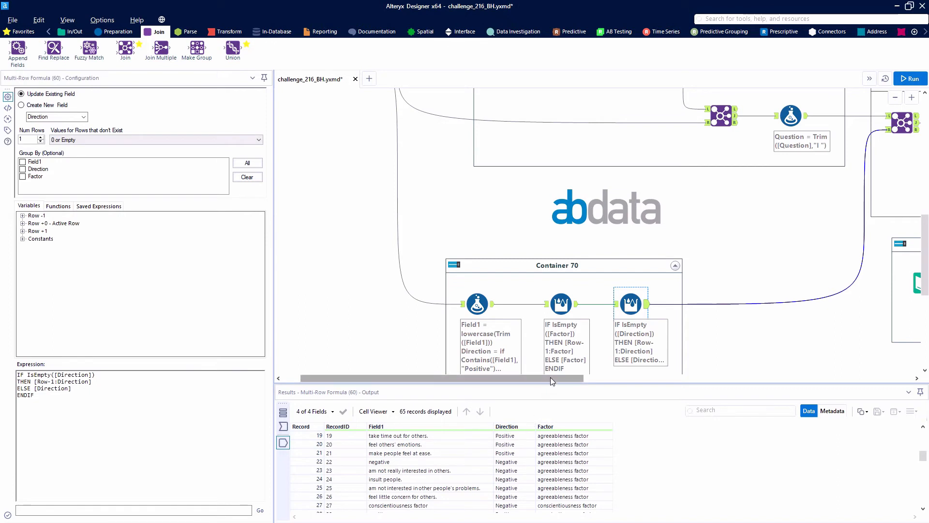
Run the workflow and check the matched output of the Join between Question and Field1.
drag(550, 377, 670, 362)
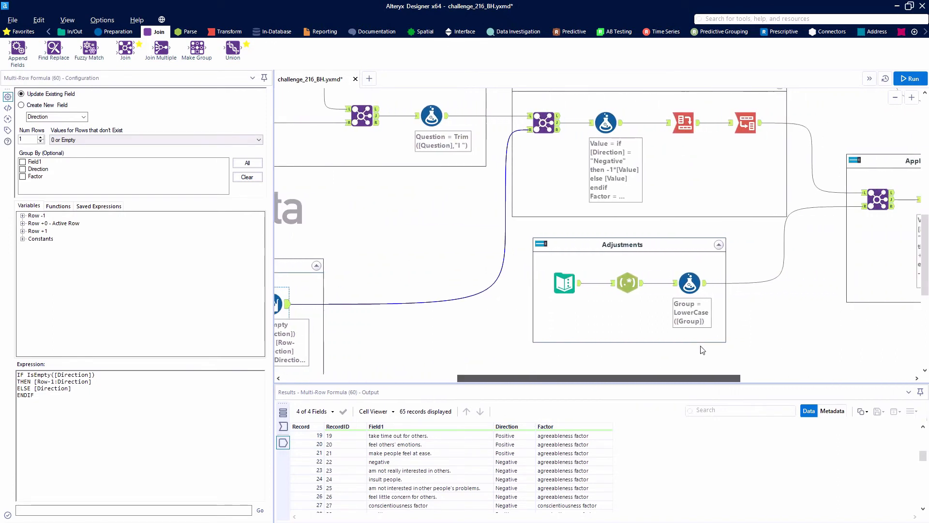
scroll(700, 364, up, 3)
click(557, 192)
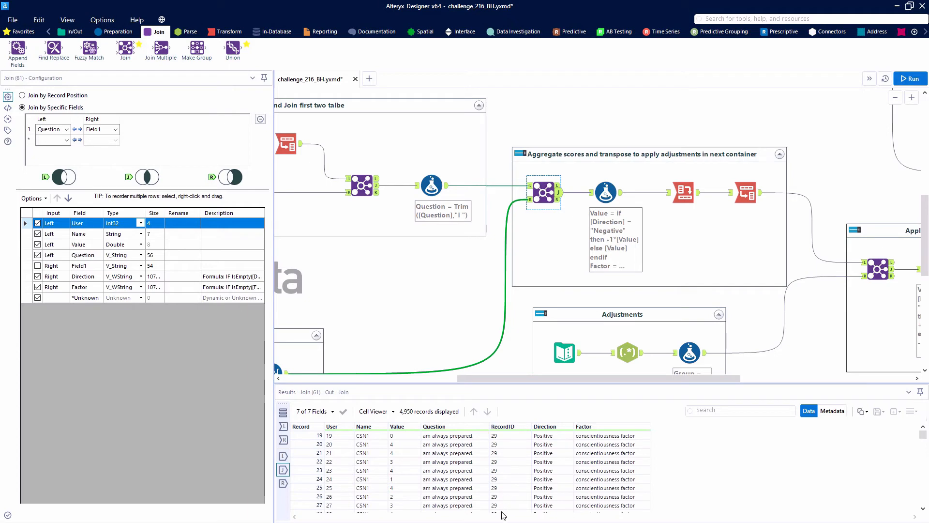
click(909, 79)
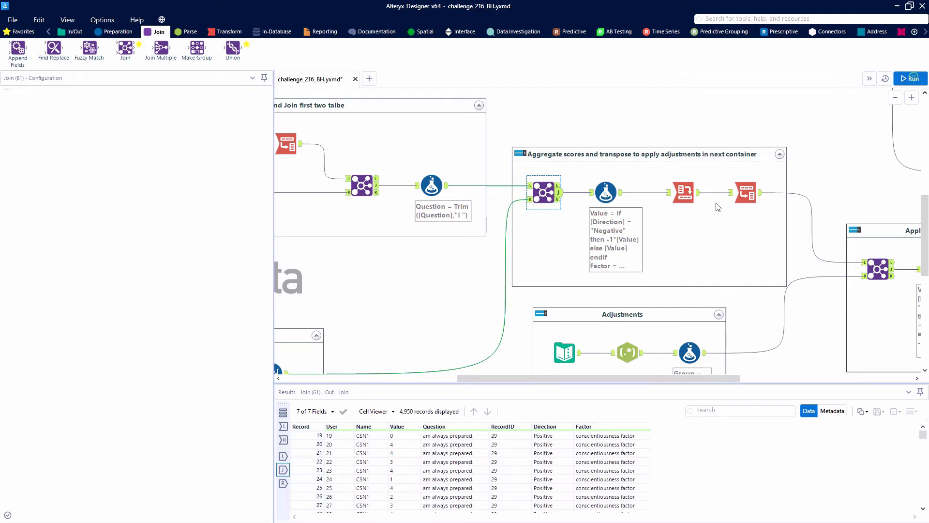
click(559, 193)
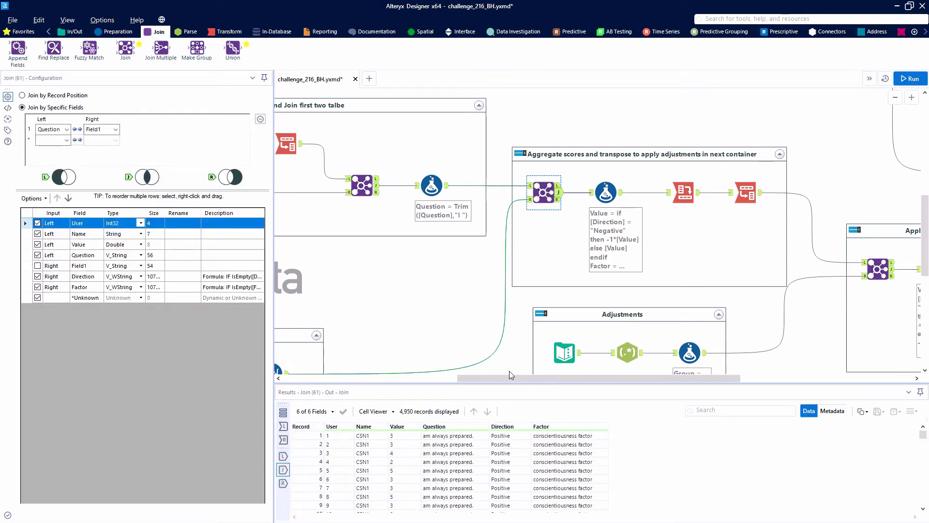
Review the Value and Factor expressions in the Formula tool after the second Join, comparing its input and output records.
drag(510, 376, 544, 373)
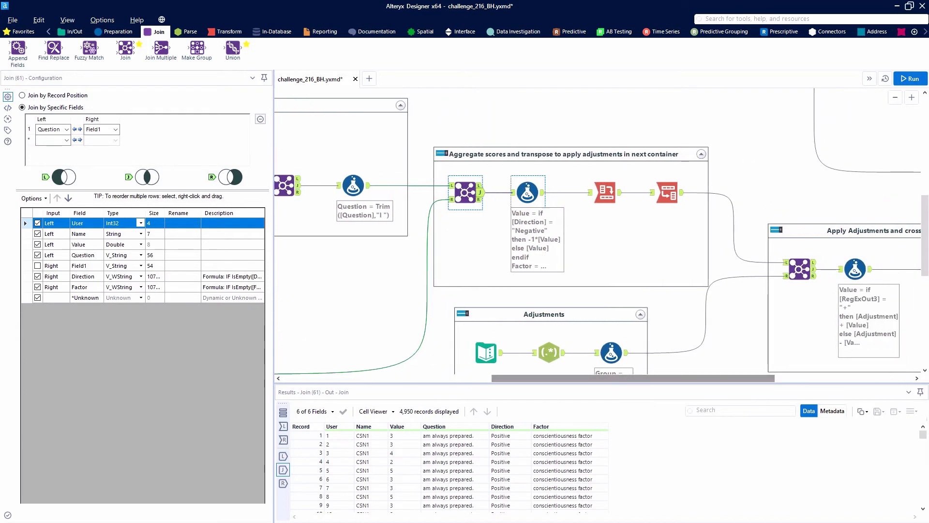
click(513, 192)
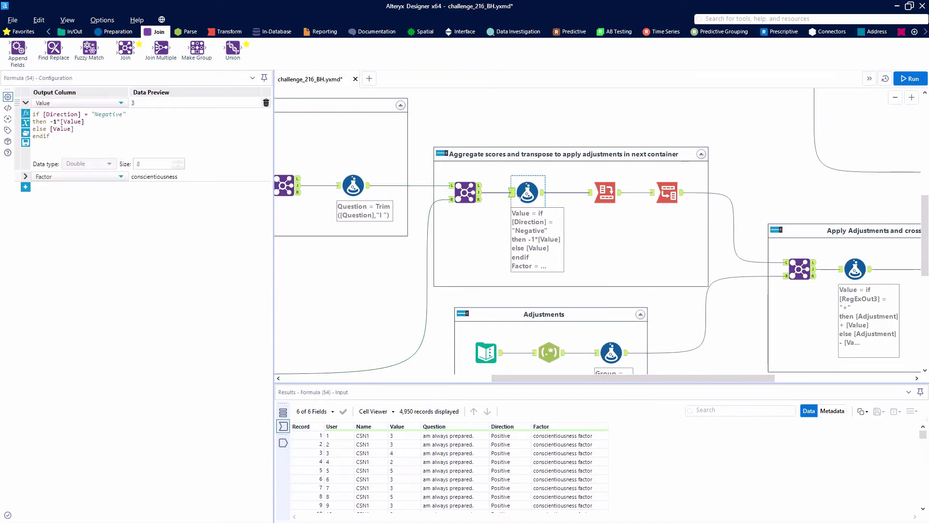
click(27, 177)
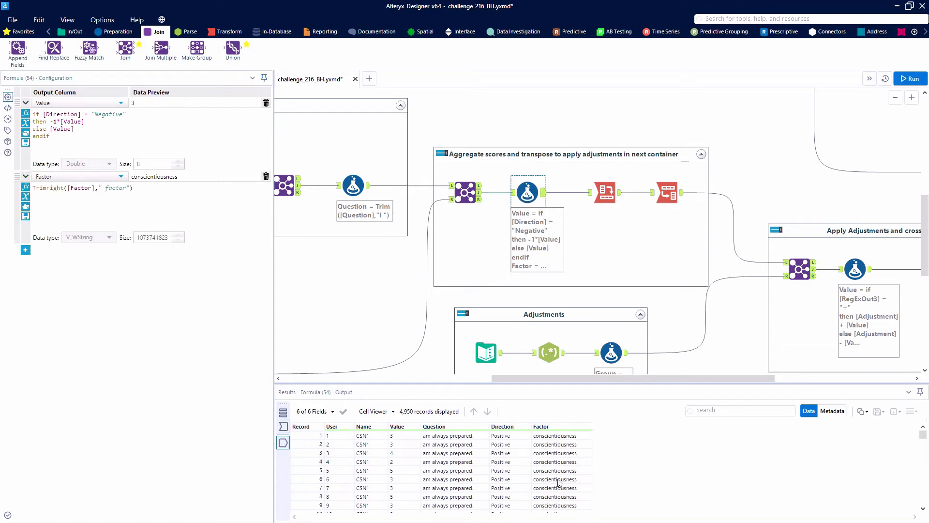
click(512, 193)
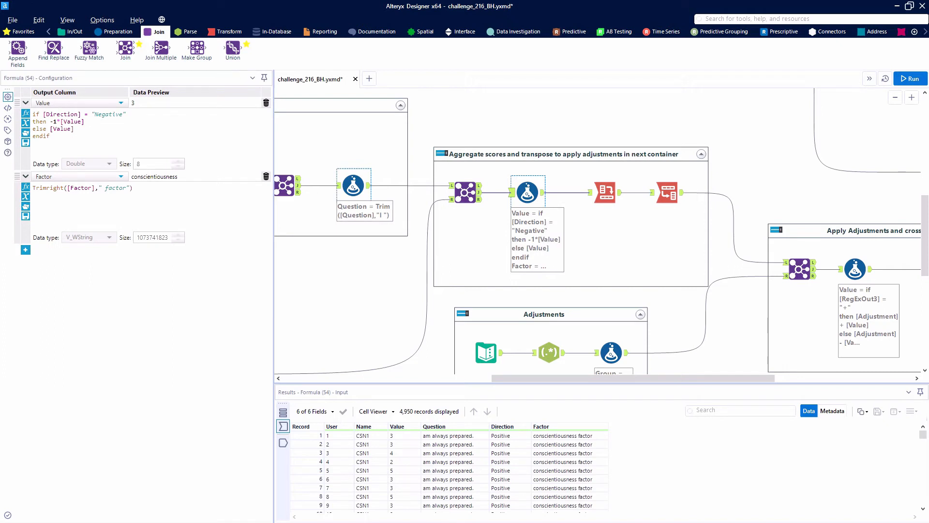
click(543, 192)
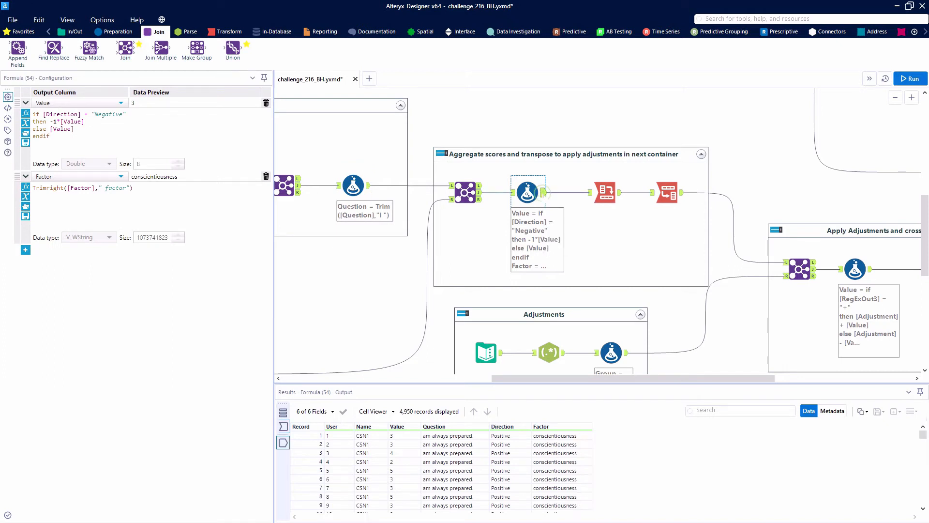
scroll(491, 453, down, 20)
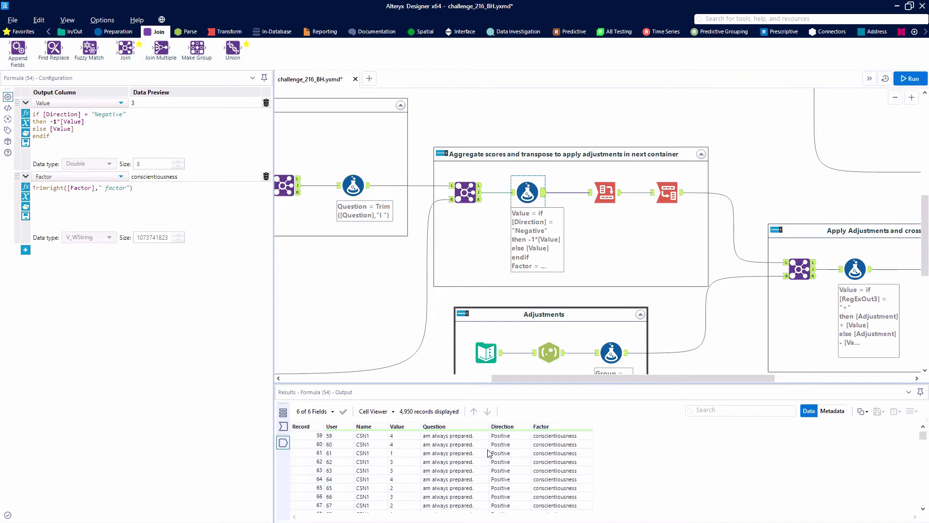
scroll(490, 454, down, 3)
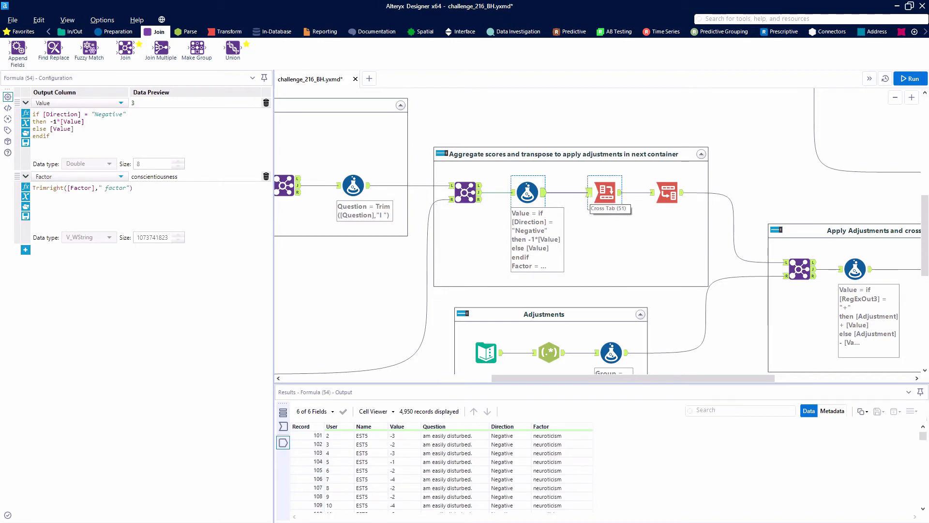
Examine the Cross Tab tool's configuration and compare its input with the summed factor scores per user.
click(606, 193)
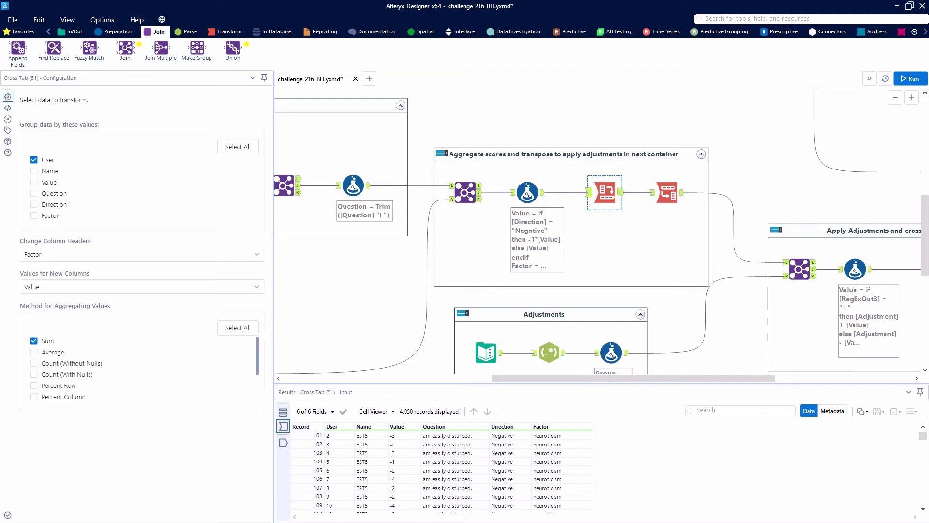
click(622, 193)
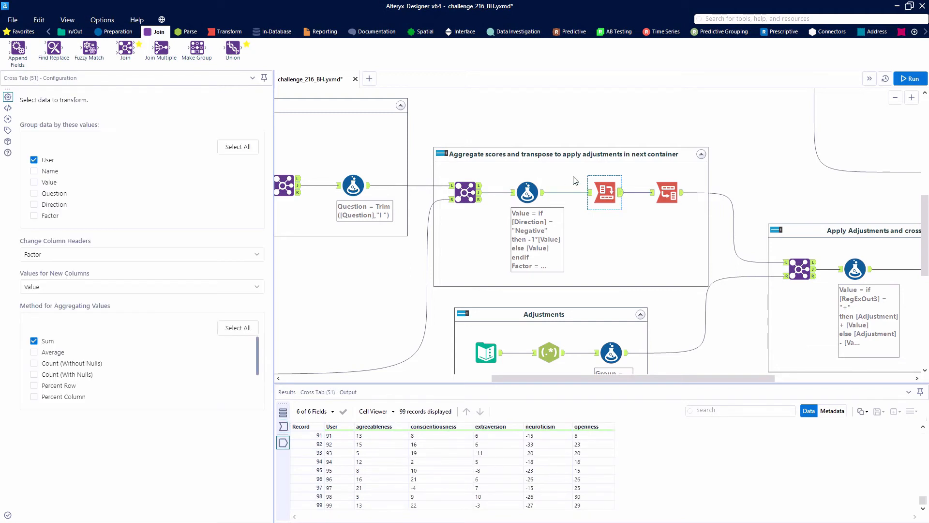
click(589, 192)
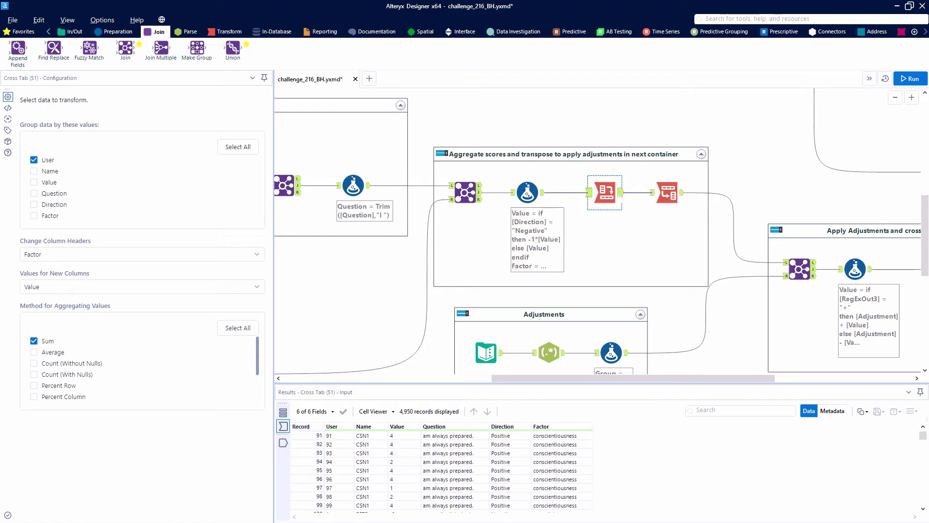
click(620, 193)
scroll(431, 467, up, 20)
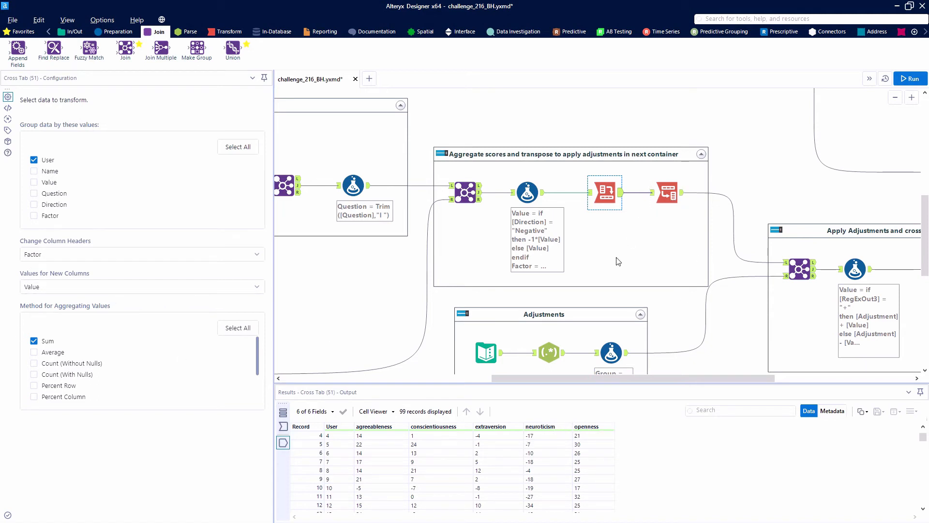
Look over the workflow layout from the input tables through the aggregation and adjustment containers.
scroll(623, 282, up, 1)
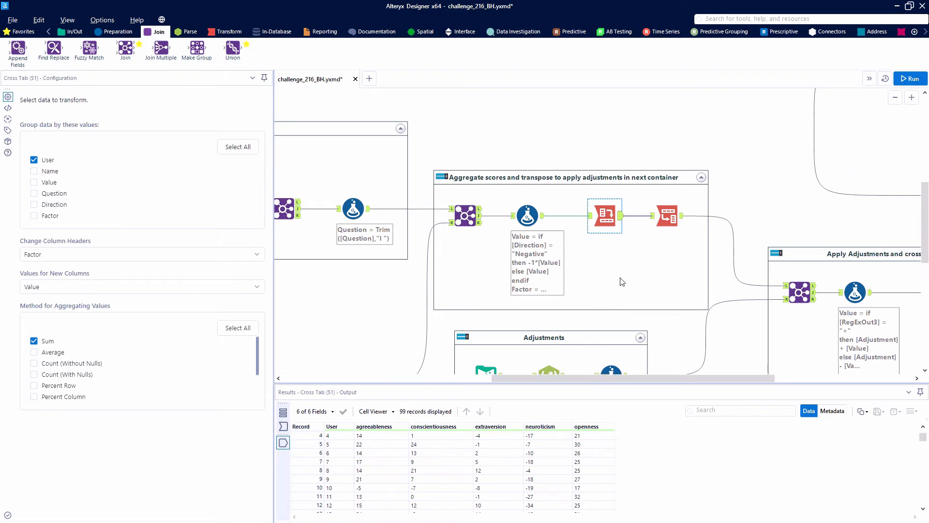
scroll(622, 282, up, 1)
drag(592, 378, 656, 392)
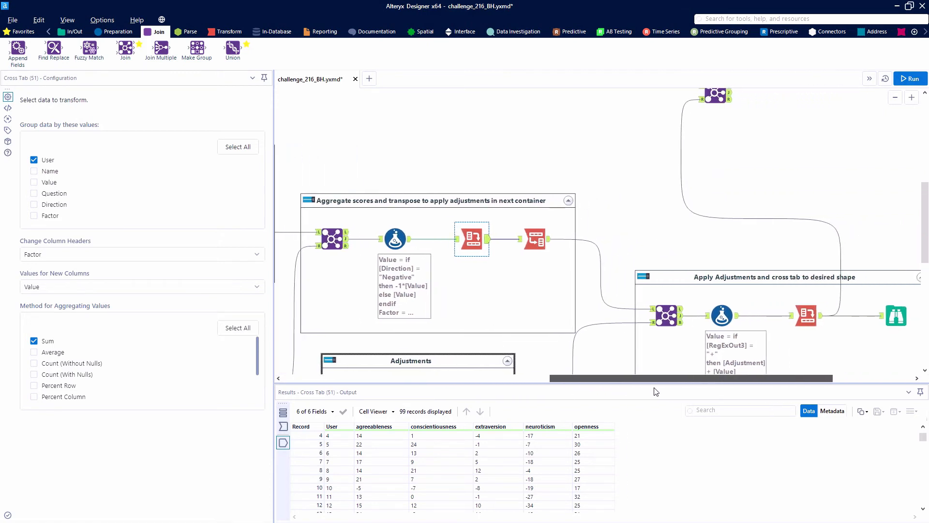
scroll(540, 328, down, 2)
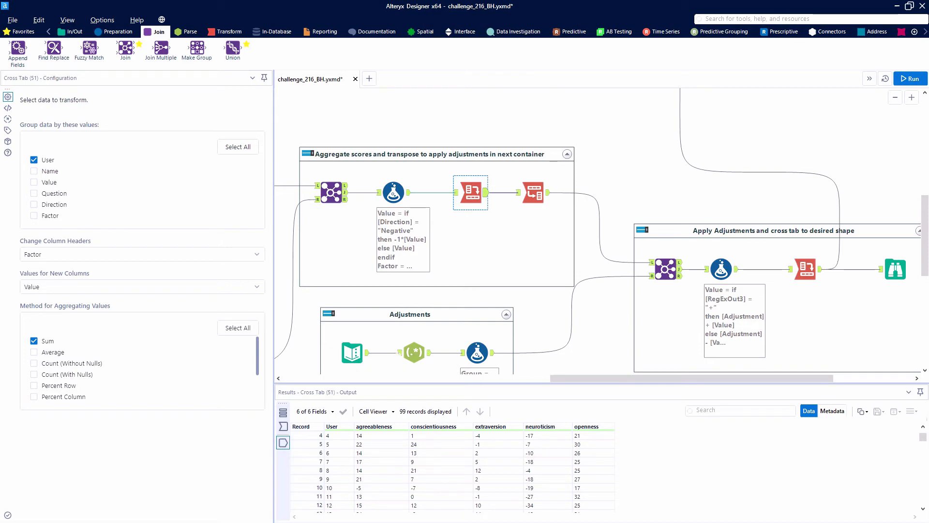
scroll(418, 350, down, 3)
drag(435, 380, 312, 380)
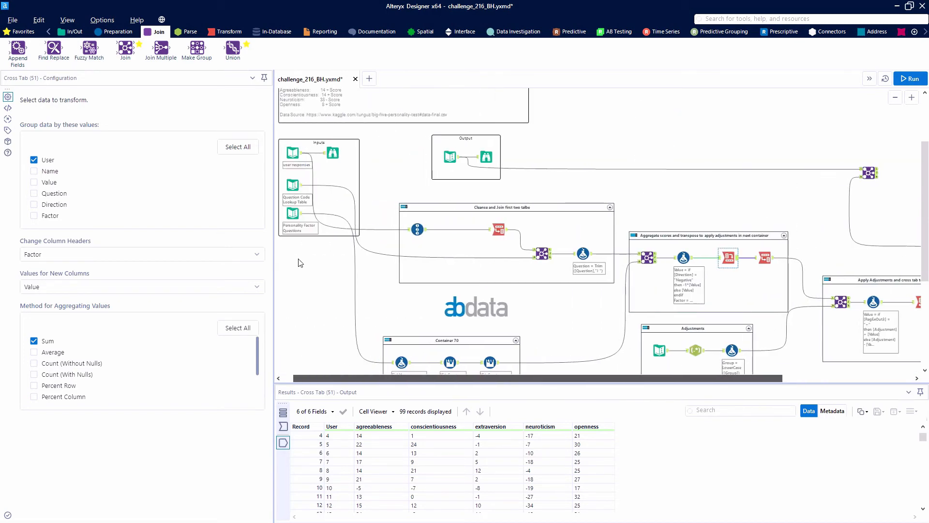
scroll(296, 257, up, 1)
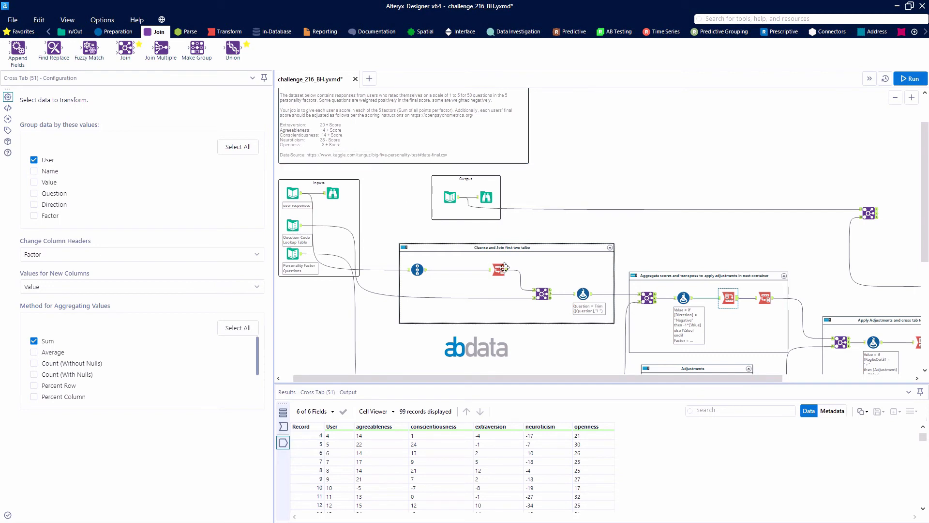
scroll(547, 339, down, 2)
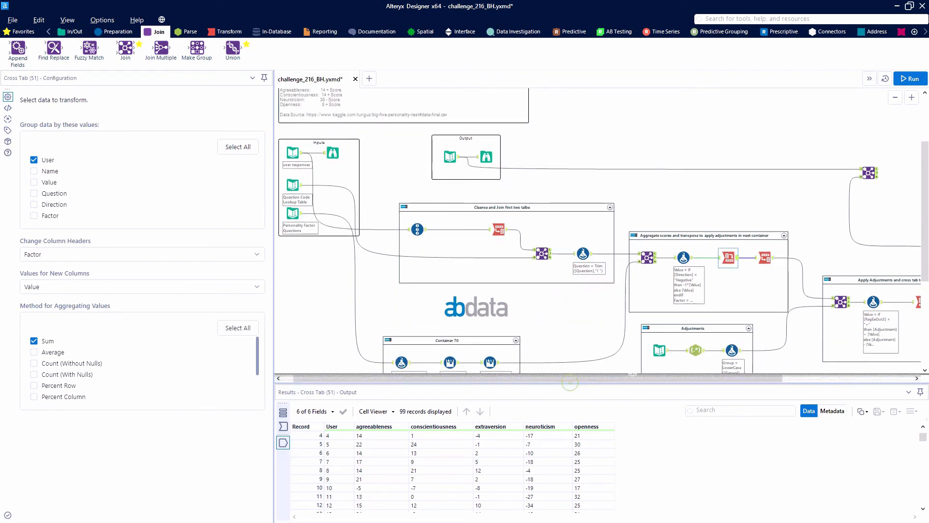
Run the workflow and compare the Adjustments lookup table with the RegEx tool's parsed Group, Adjustment and RegExOut3 columns.
drag(567, 384, 708, 371)
click(576, 323)
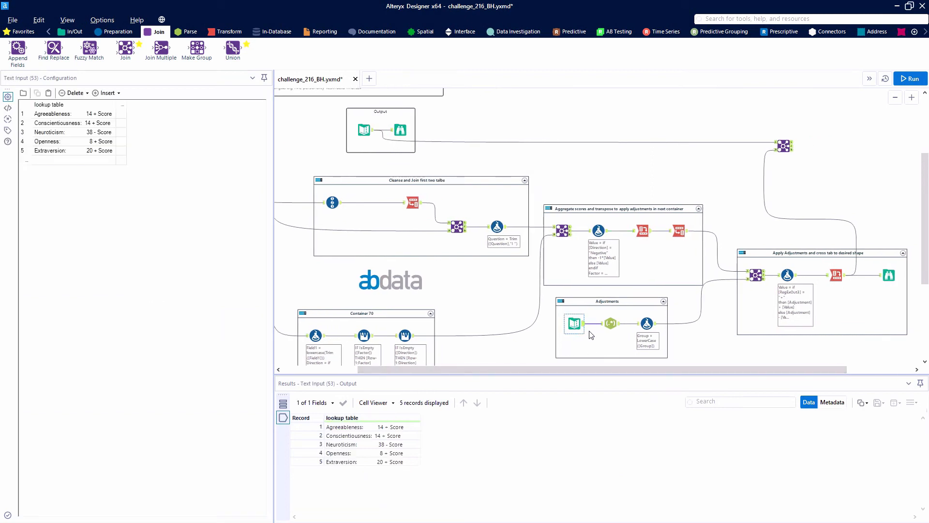
click(611, 323)
key(ctrl+r)
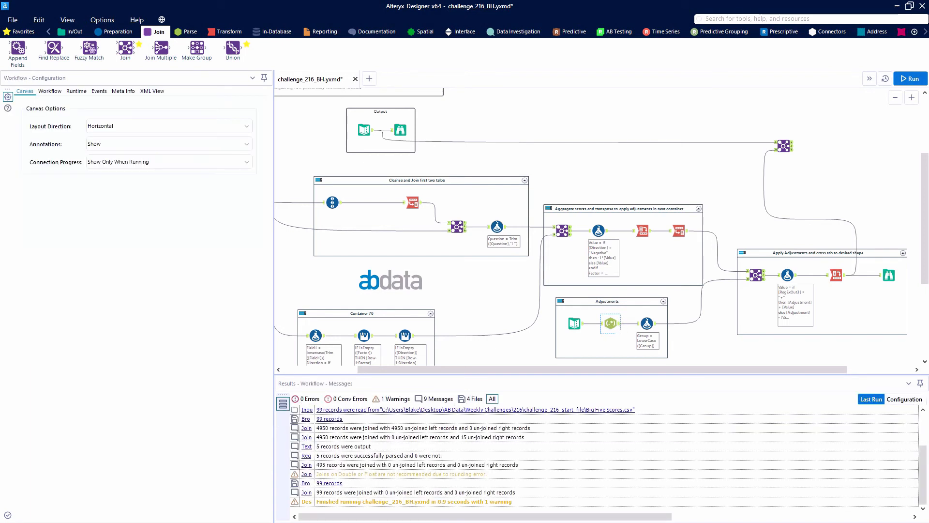
click(611, 324)
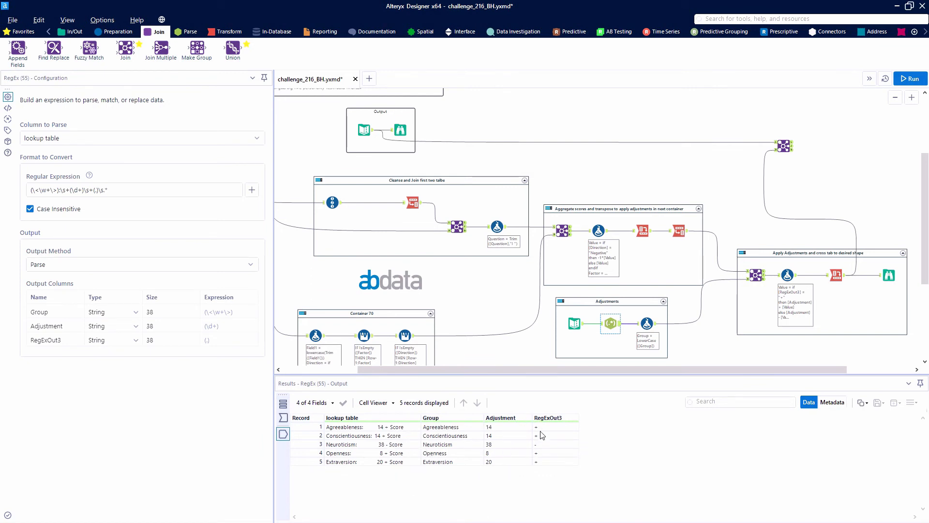
drag(548, 429, 550, 466)
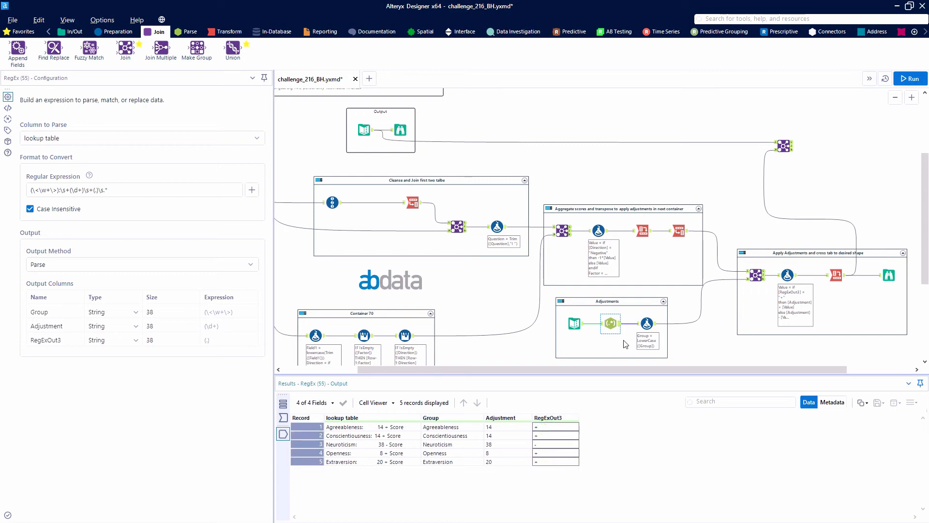
Inspect the Adjustments Formula tool that lowercases Group, comparing its input with the Group values it outputs.
drag(644, 370, 660, 369)
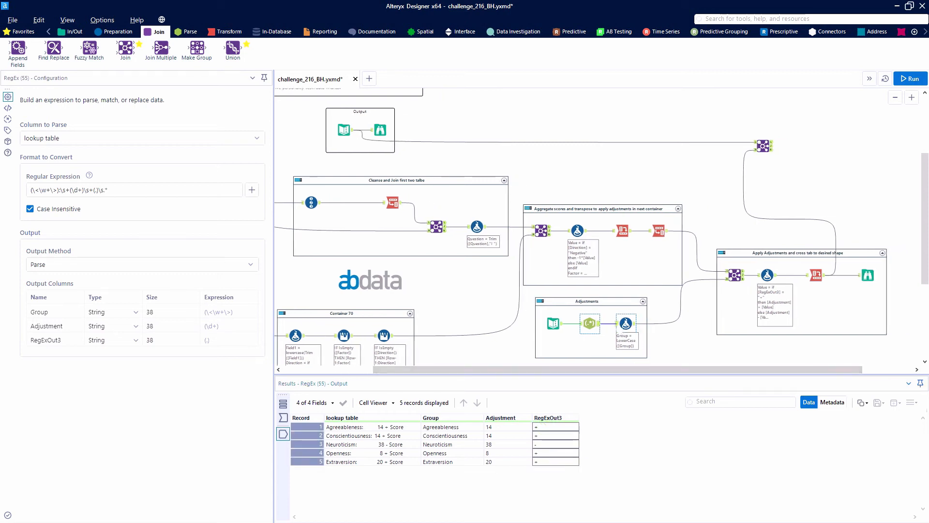
click(629, 324)
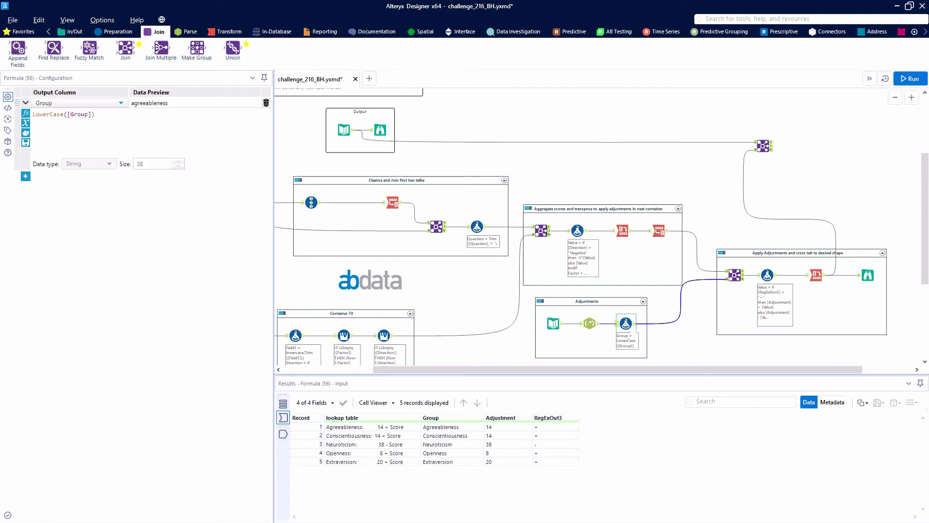
click(635, 323)
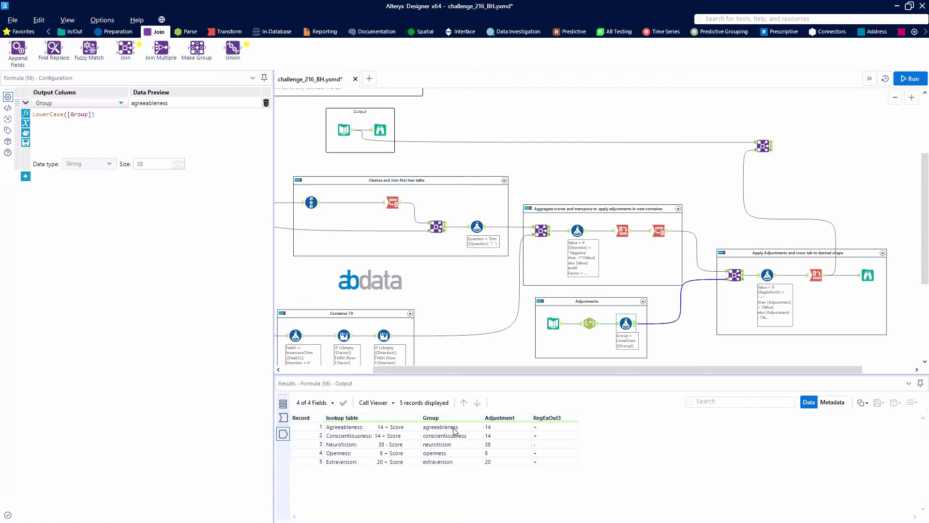
drag(454, 428, 448, 469)
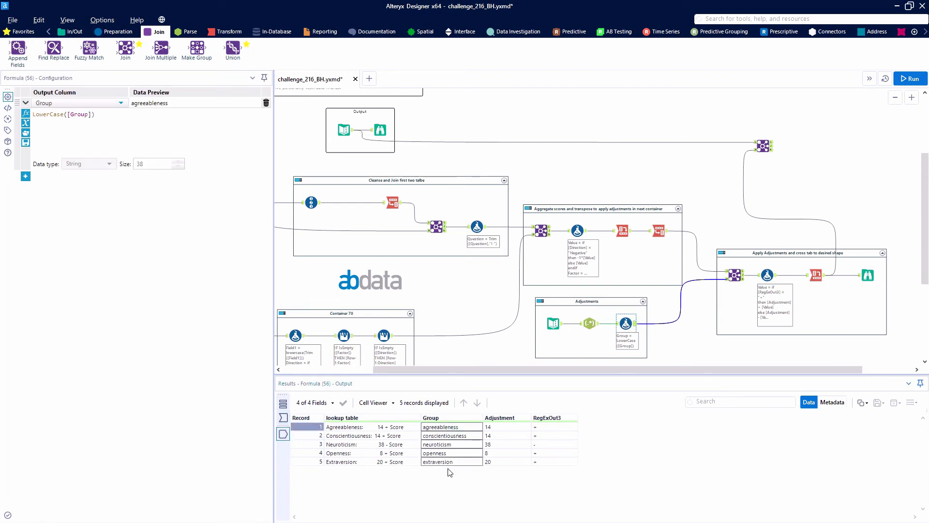
Review the Join between Name and Group in the Apply Adjustments container, comparing its left and right inputs with the joined output.
click(735, 276)
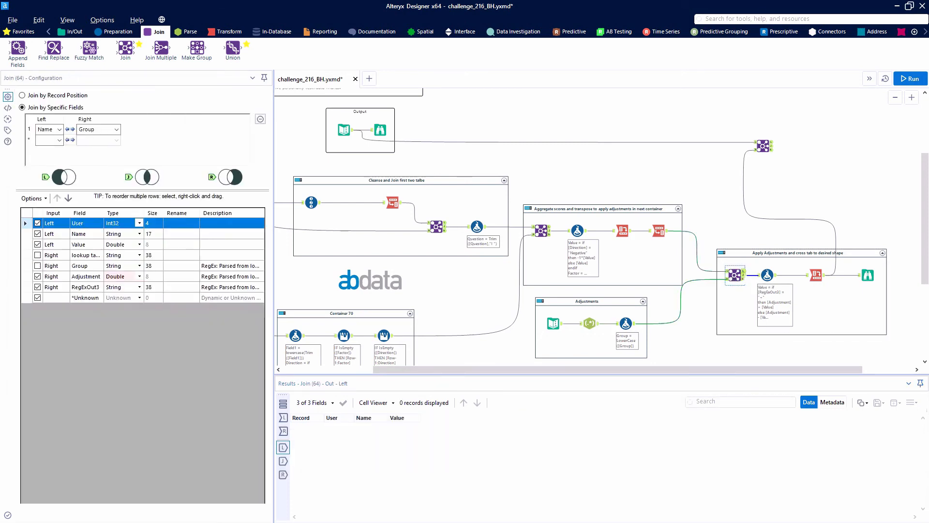
click(745, 275)
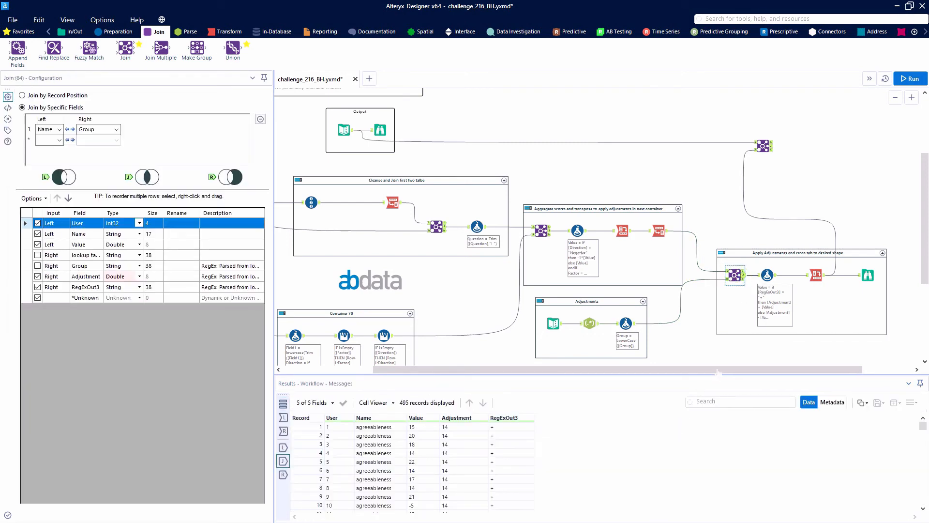
drag(720, 372, 770, 372)
scroll(718, 318, up, 5)
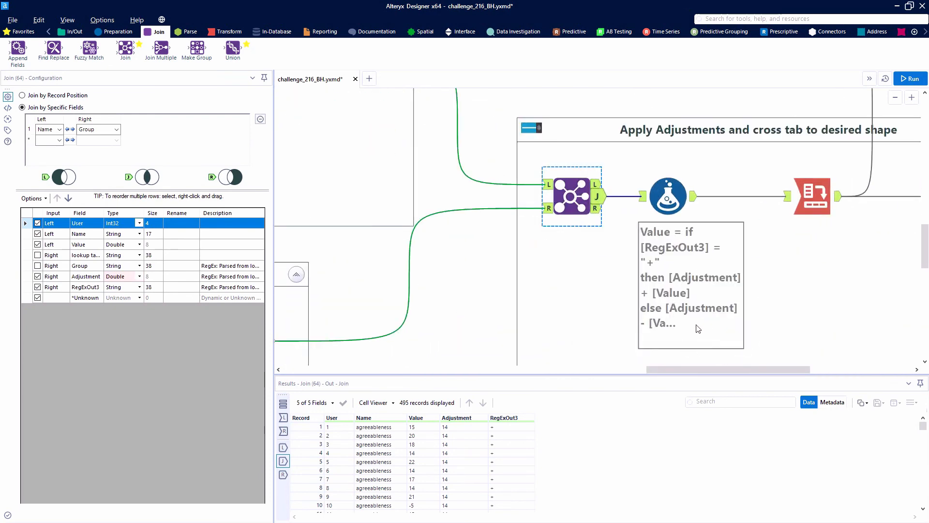
scroll(691, 324, up, 1)
scroll(677, 349, down, 1)
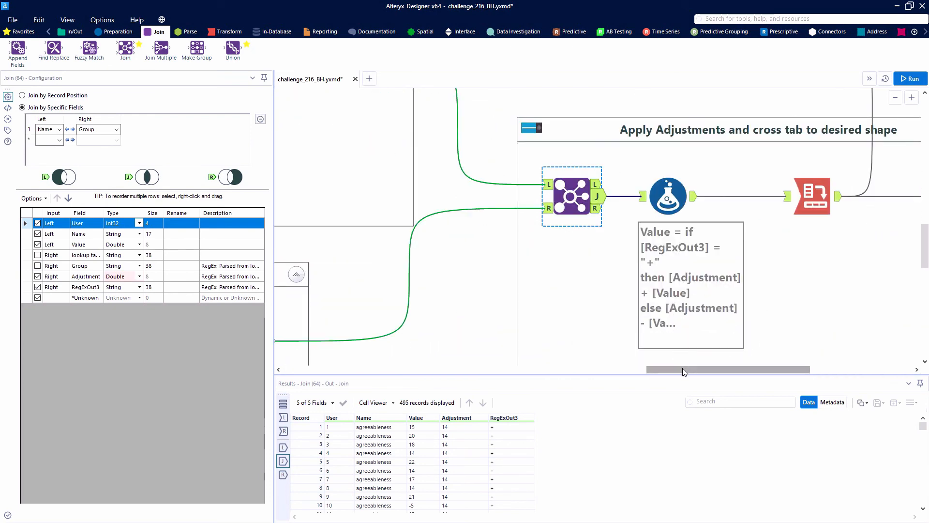
drag(683, 368, 731, 368)
scroll(503, 313, down, 1)
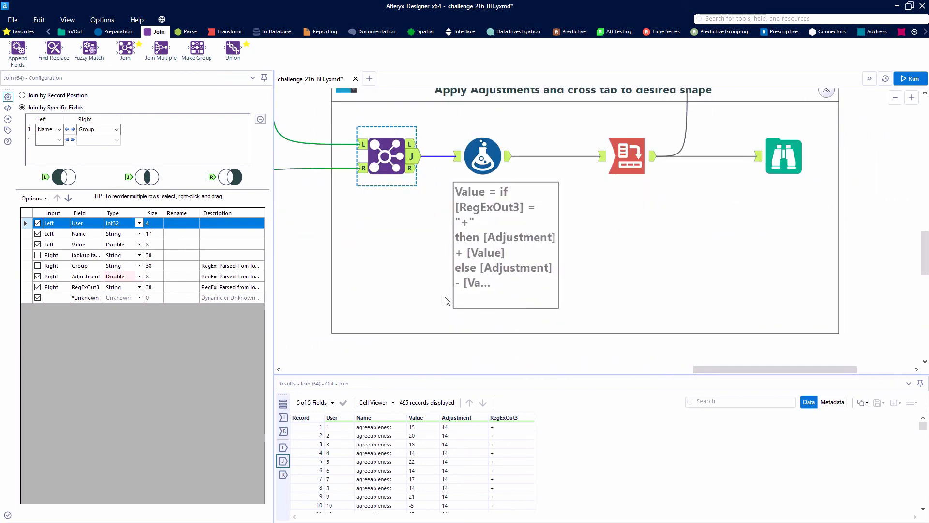
click(361, 145)
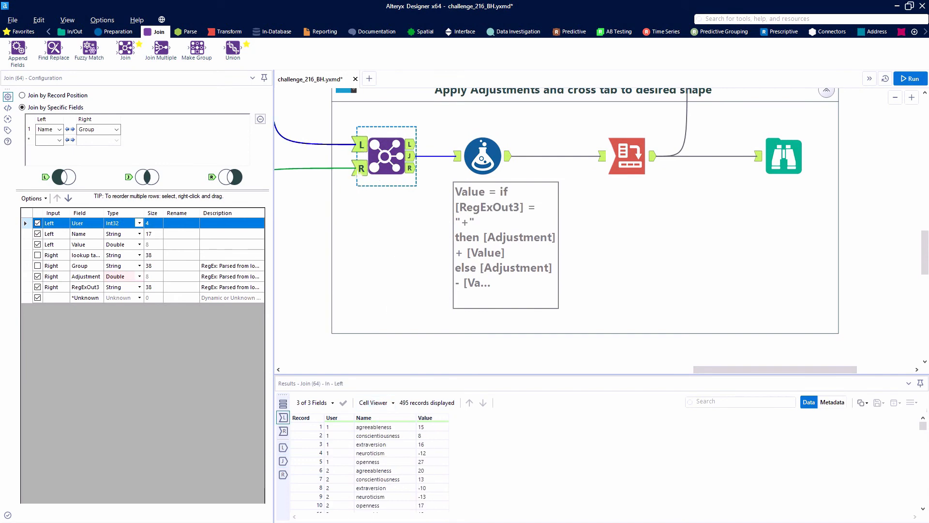
click(356, 168)
click(360, 167)
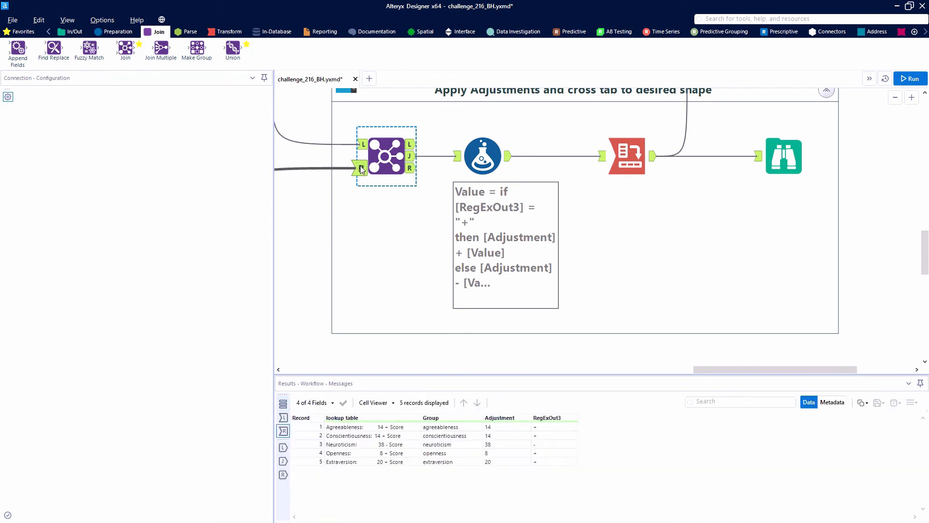
click(410, 156)
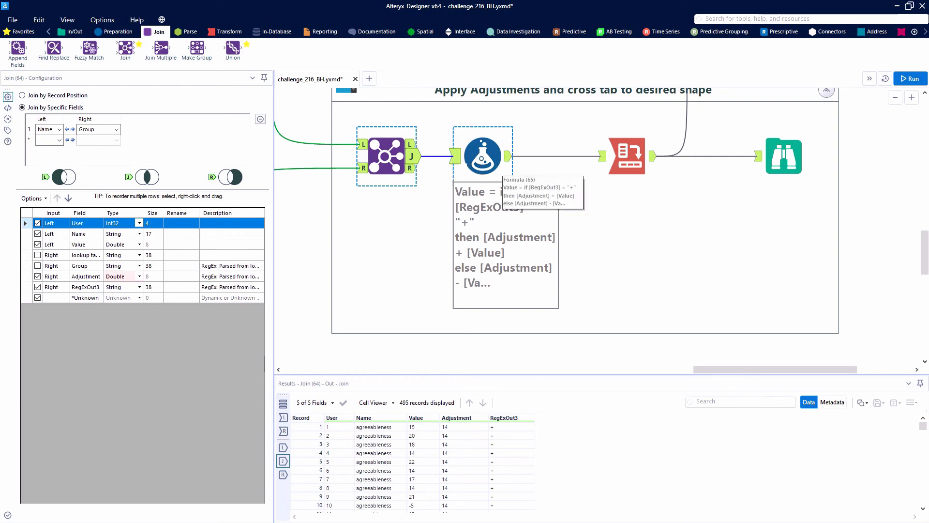
Review the Formula tool that applies Adjustment to Value according to RegExOut3, and scan its output records.
click(507, 161)
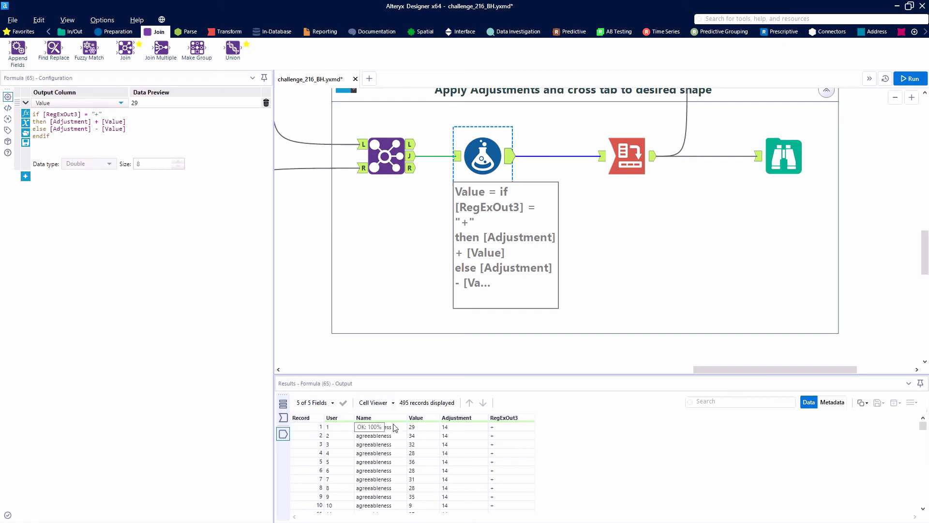
scroll(522, 466, down, 11)
scroll(522, 466, up, 11)
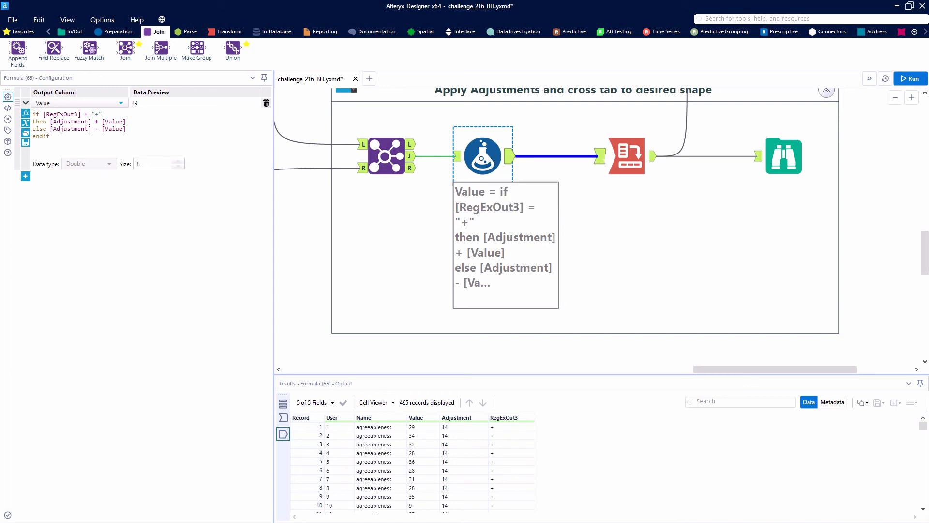
Examine the Cross Tab tool in the Apply Adjustments container and its output of adjusted factor scores per user.
scroll(649, 213, up, 1)
scroll(649, 214, up, 2)
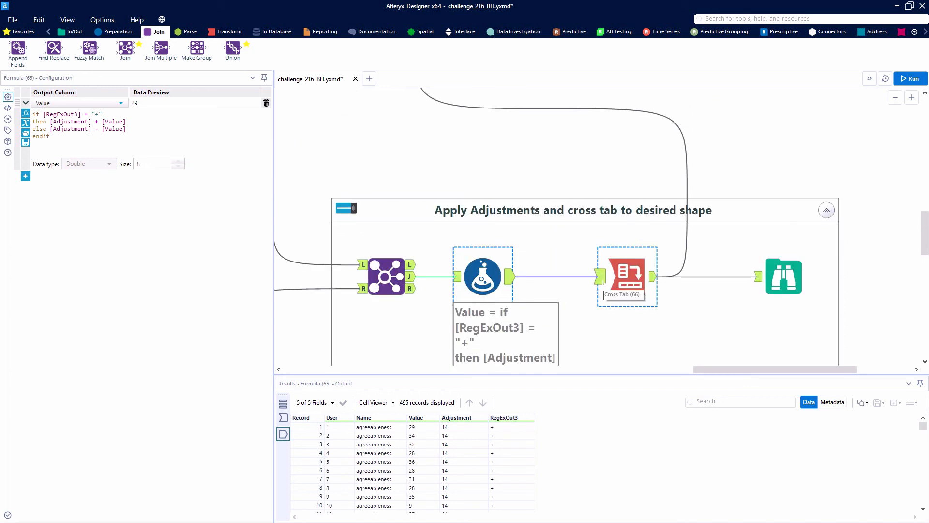
click(624, 278)
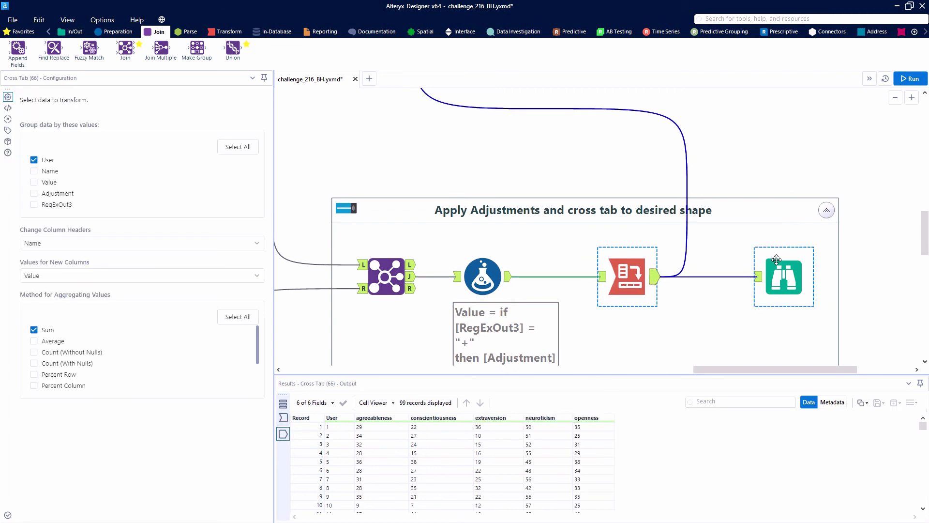
Set the workflow's Connection Progress canvas option to Show.
scroll(770, 279, up, 5)
scroll(762, 283, down, 5)
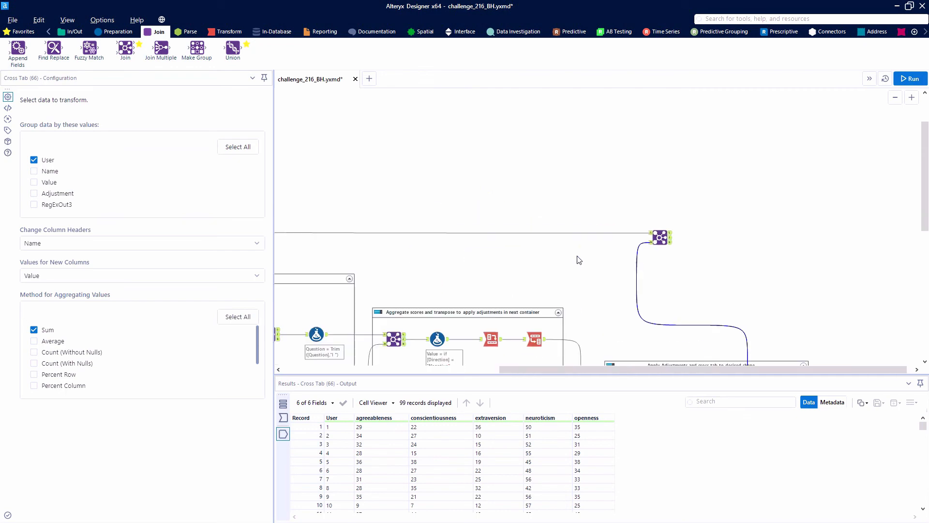
scroll(579, 260, down, 1)
scroll(471, 213, up, 1)
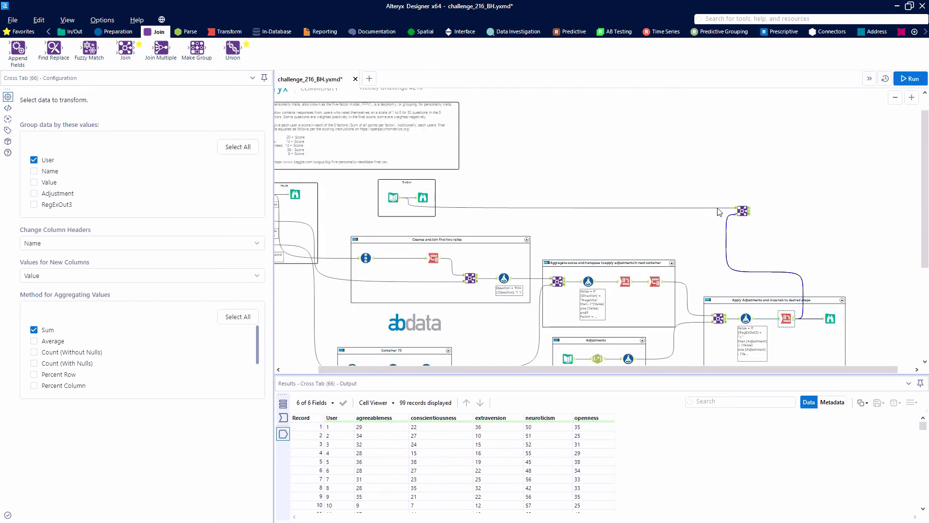
click(535, 158)
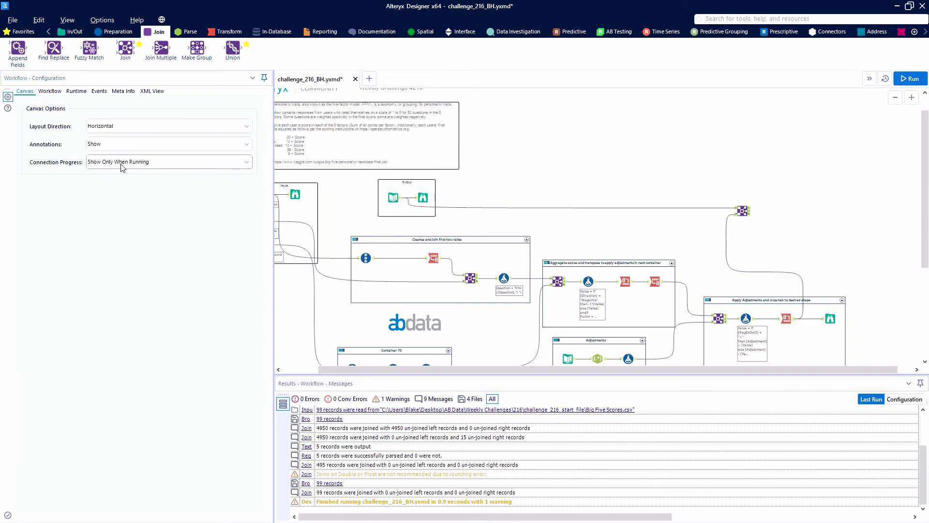
click(121, 167)
click(123, 173)
Check the final Join that matches the expected output to the calculated scores, reviewing all its join fields and joined records.
scroll(459, 196, up, 2)
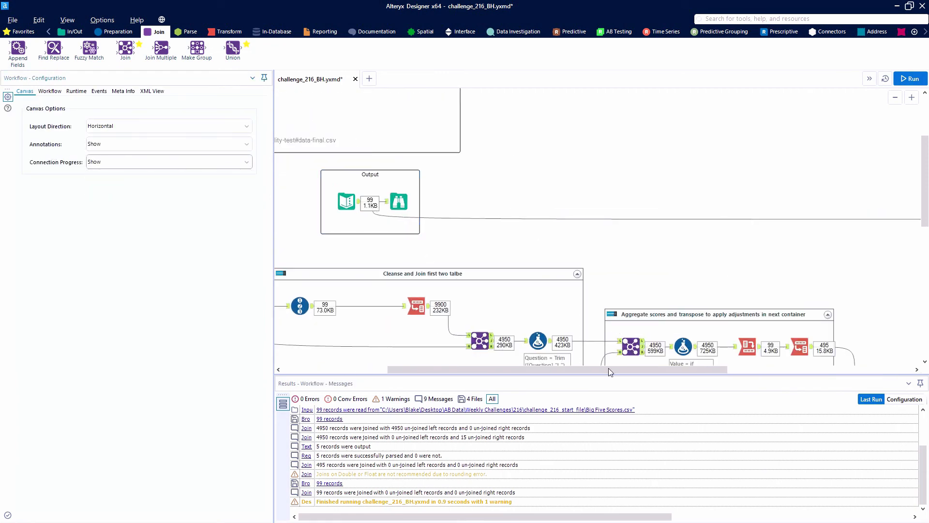
drag(609, 368, 748, 368)
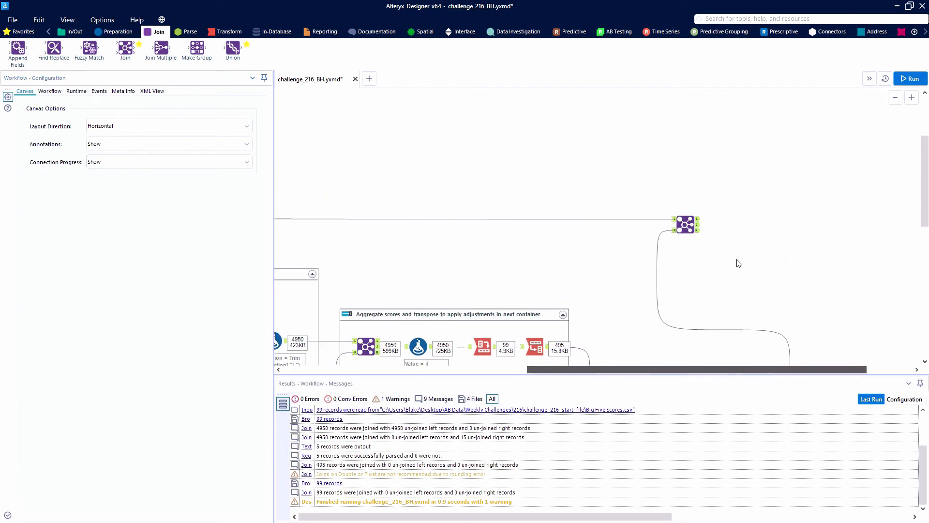
click(694, 224)
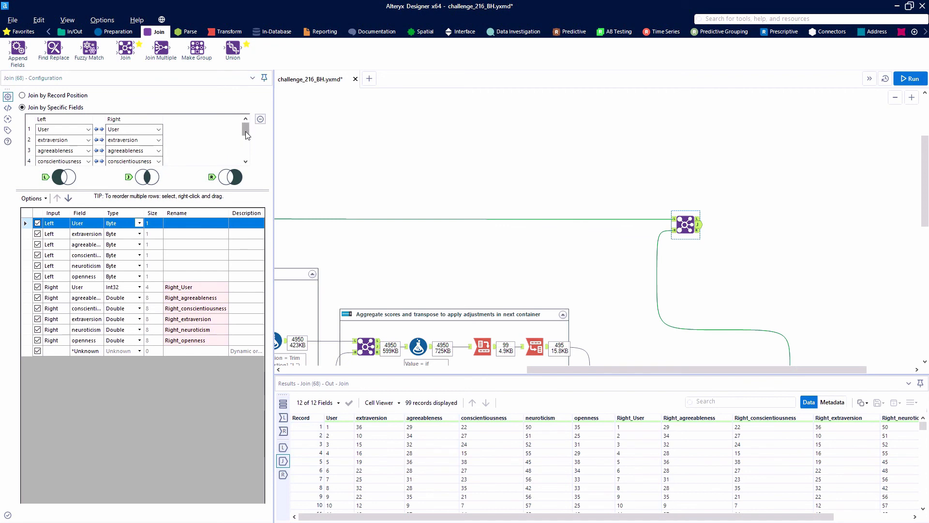
drag(247, 135, 247, 157)
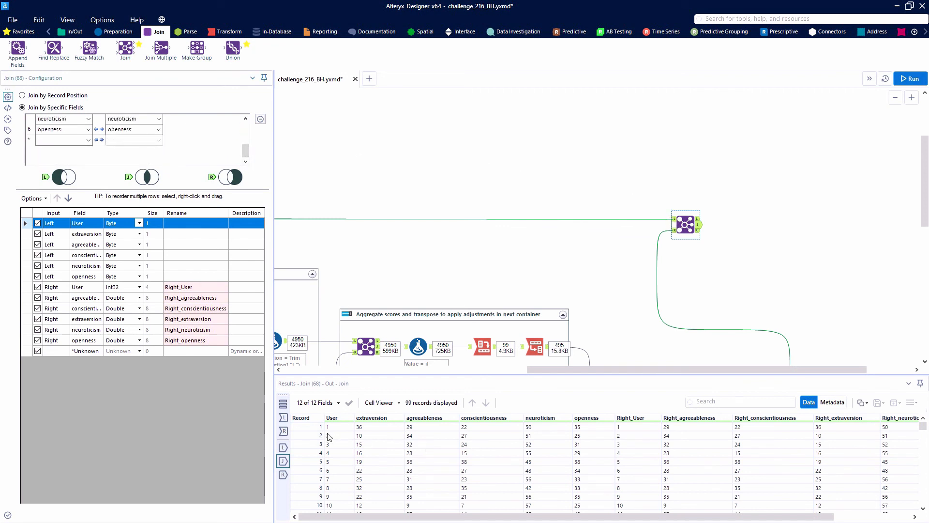